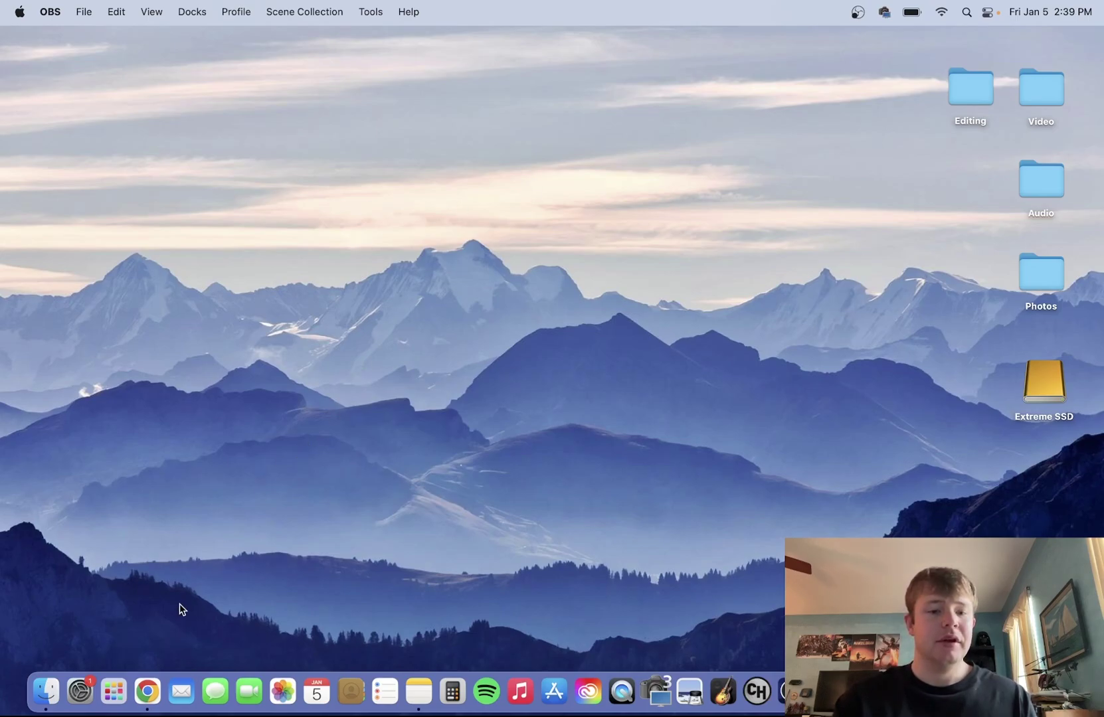
Switch to Chrome and look through the charter drives, setlists and game sections of the Clone Hero custom songs spreadsheet.
{"action": "left_click", "coordinate": [149, 692]}
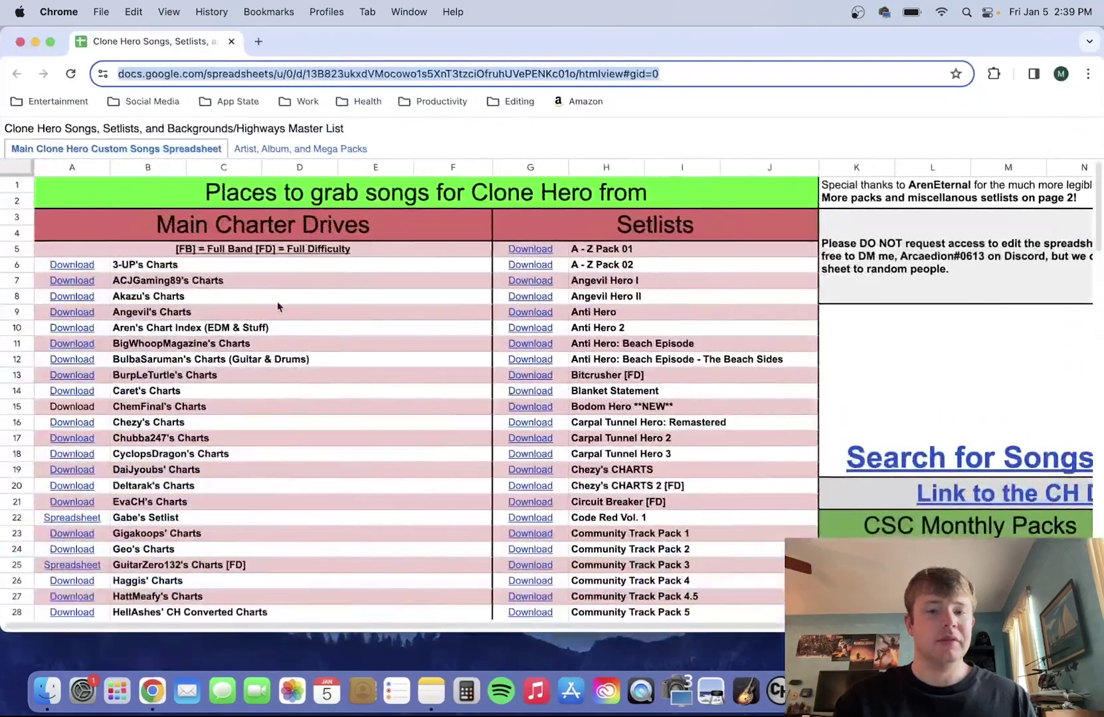
{"action": "scroll", "coordinate": [492, 382], "scroll_direction": "down", "scroll_amount": 15}
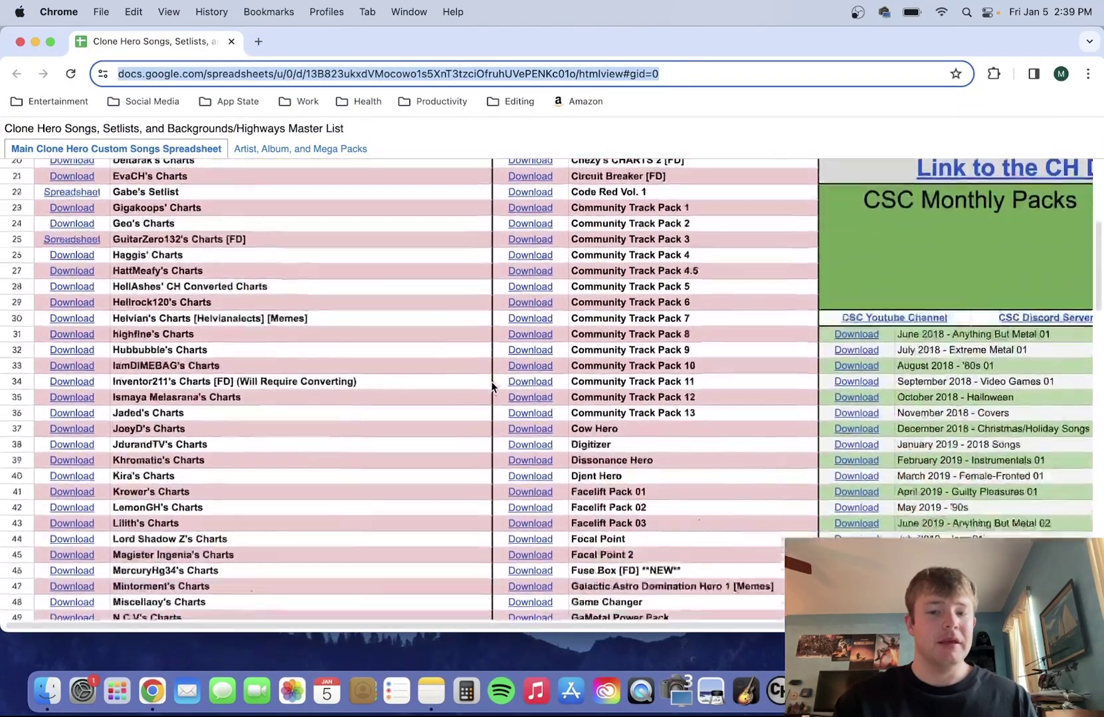
{"action": "scroll", "coordinate": [491, 386], "scroll_direction": "down", "scroll_amount": 5}
{"action": "scroll", "coordinate": [491, 385], "scroll_direction": "up", "scroll_amount": 20}
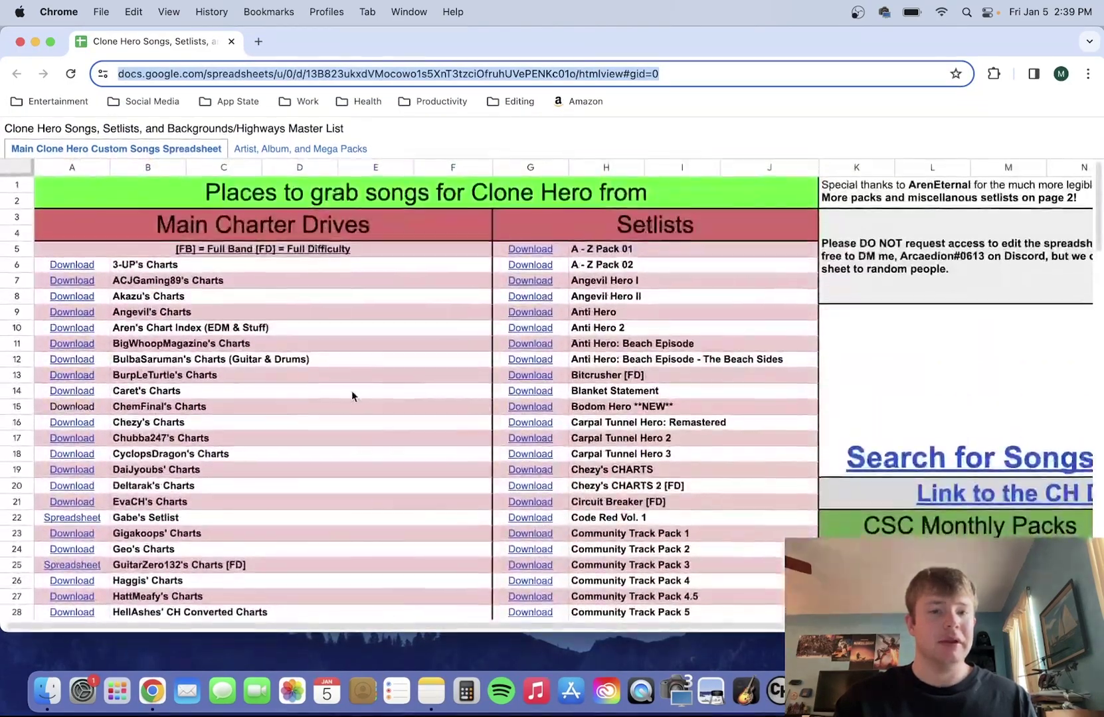
{"action": "scroll", "coordinate": [351, 391], "scroll_direction": "down", "scroll_amount": 3}
{"action": "scroll", "coordinate": [351, 391], "scroll_direction": "down", "scroll_amount": 15}
{"action": "scroll", "coordinate": [351, 392], "scroll_direction": "up", "scroll_amount": 20}
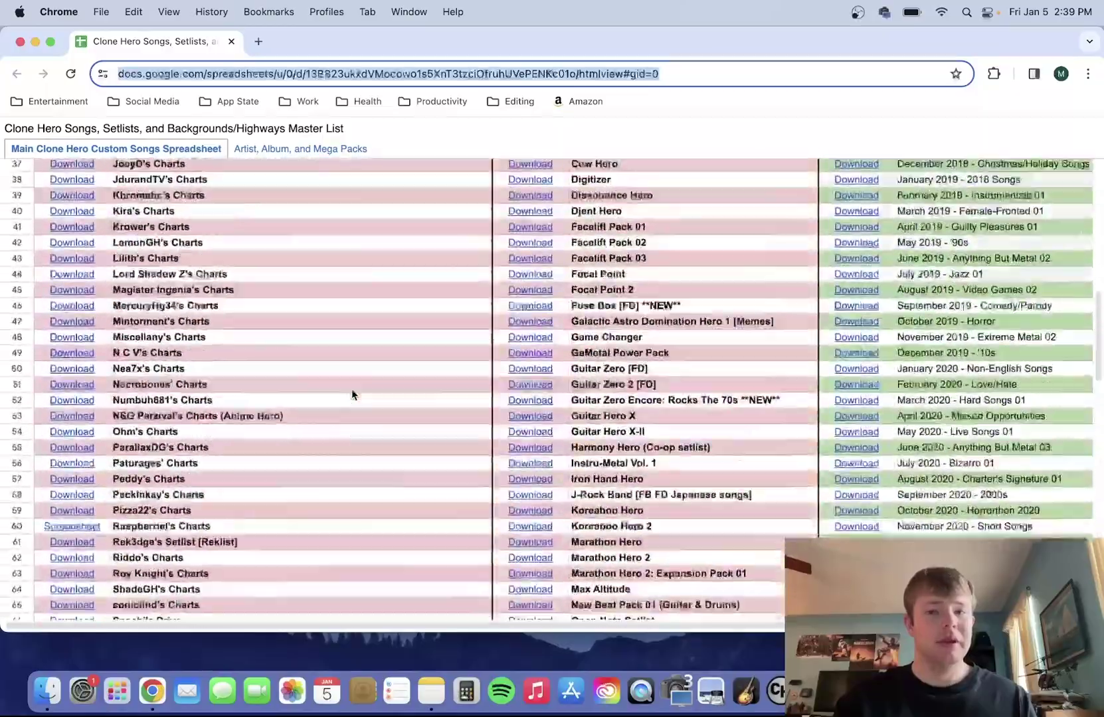
{"action": "scroll", "coordinate": [684, 424], "scroll_direction": "down", "scroll_amount": 15}
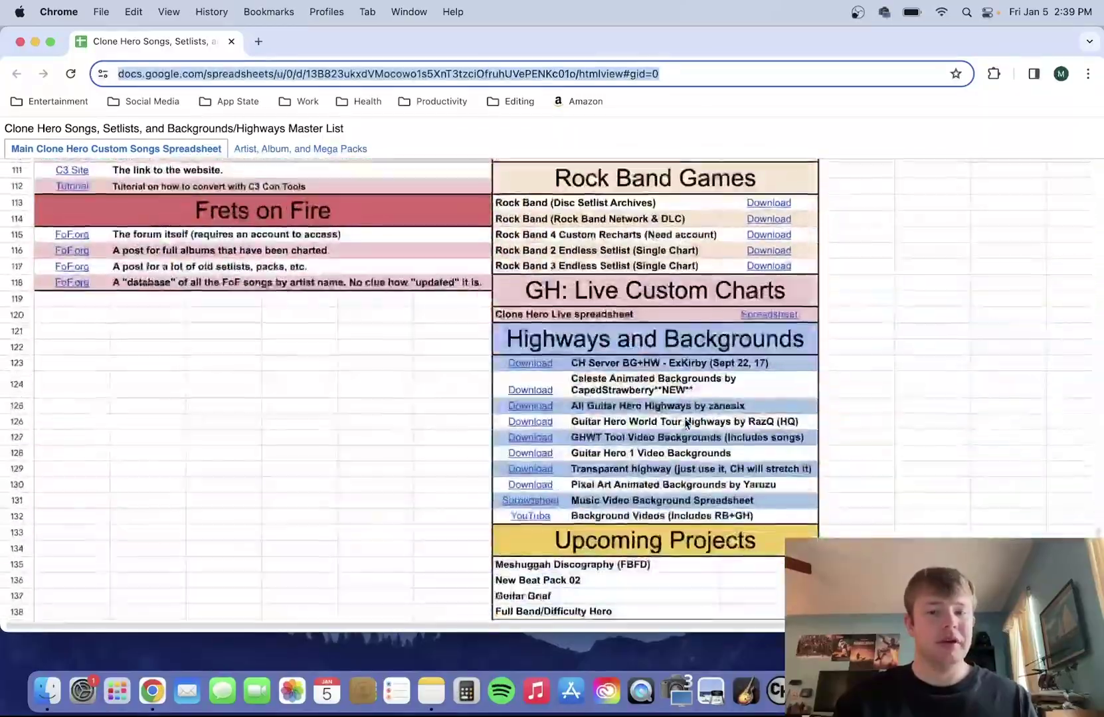
{"action": "scroll", "coordinate": [686, 424], "scroll_direction": "up", "scroll_amount": 5}
{"action": "scroll", "coordinate": [685, 424], "scroll_direction": "down", "scroll_amount": 8}
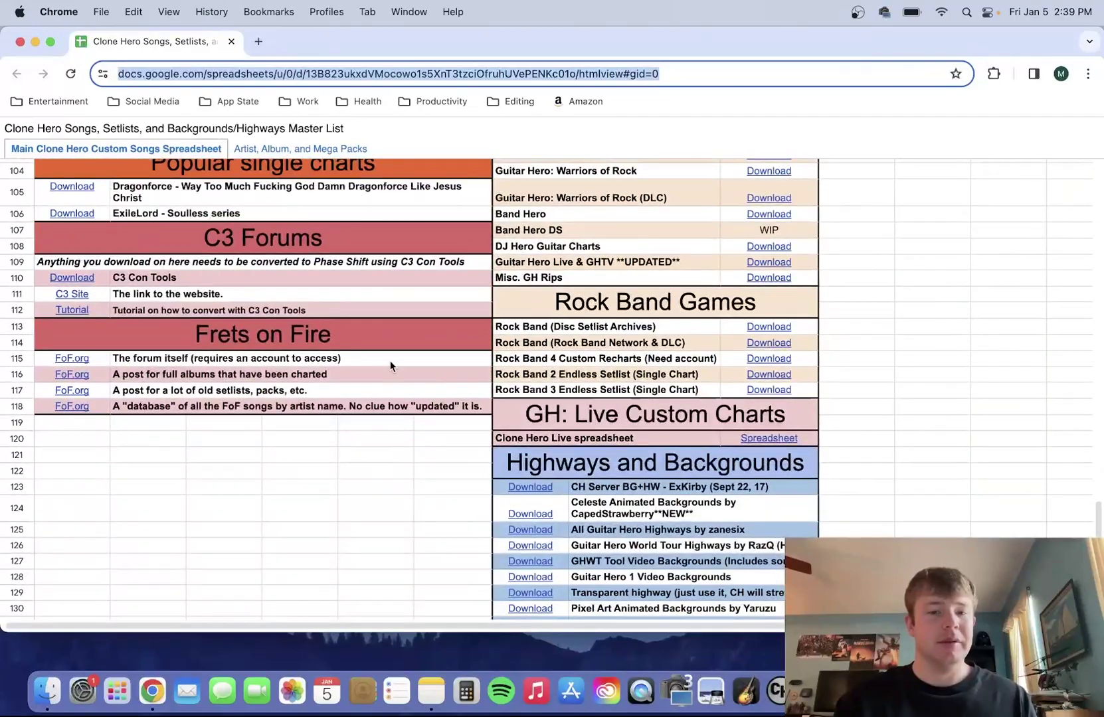
{"action": "scroll", "coordinate": [390, 365], "scroll_direction": "up", "scroll_amount": 14}
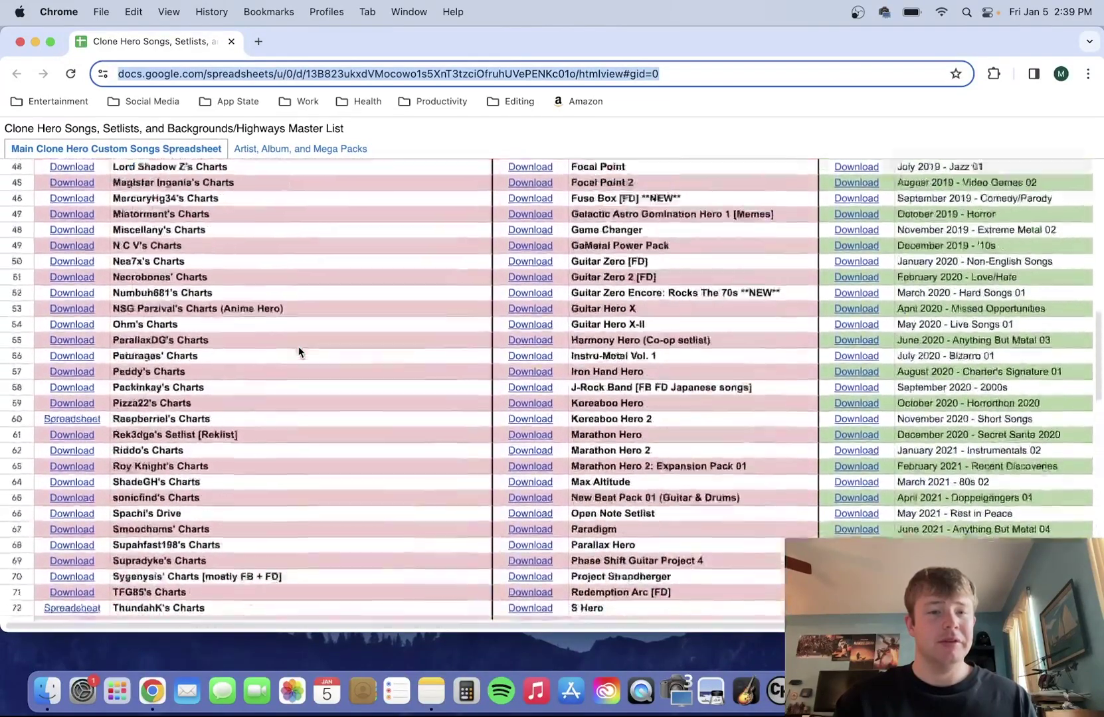
{"action": "scroll", "coordinate": [299, 352], "scroll_direction": "up", "scroll_amount": 8}
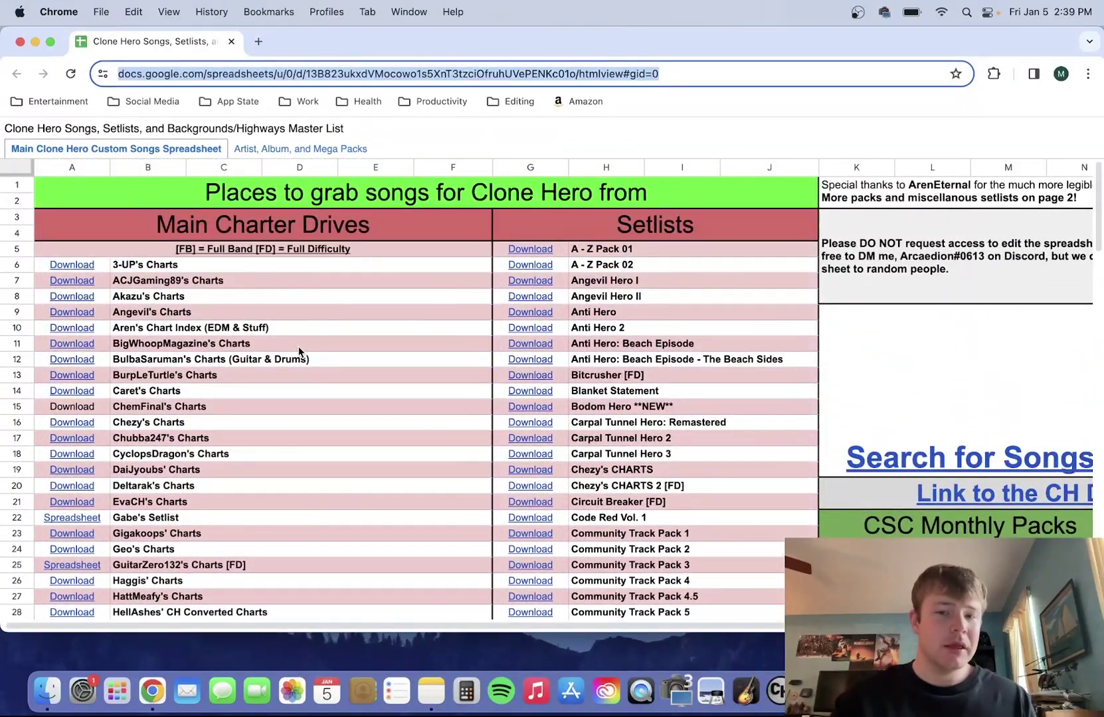
Download Guitar Hero - Metallica.zip from the Guitar Hero: Metallica entry under Guitar Hero Games, accepting the unscanned file, and check its progress.
{"action": "scroll", "coordinate": [637, 412], "scroll_direction": "down", "scroll_amount": 10}
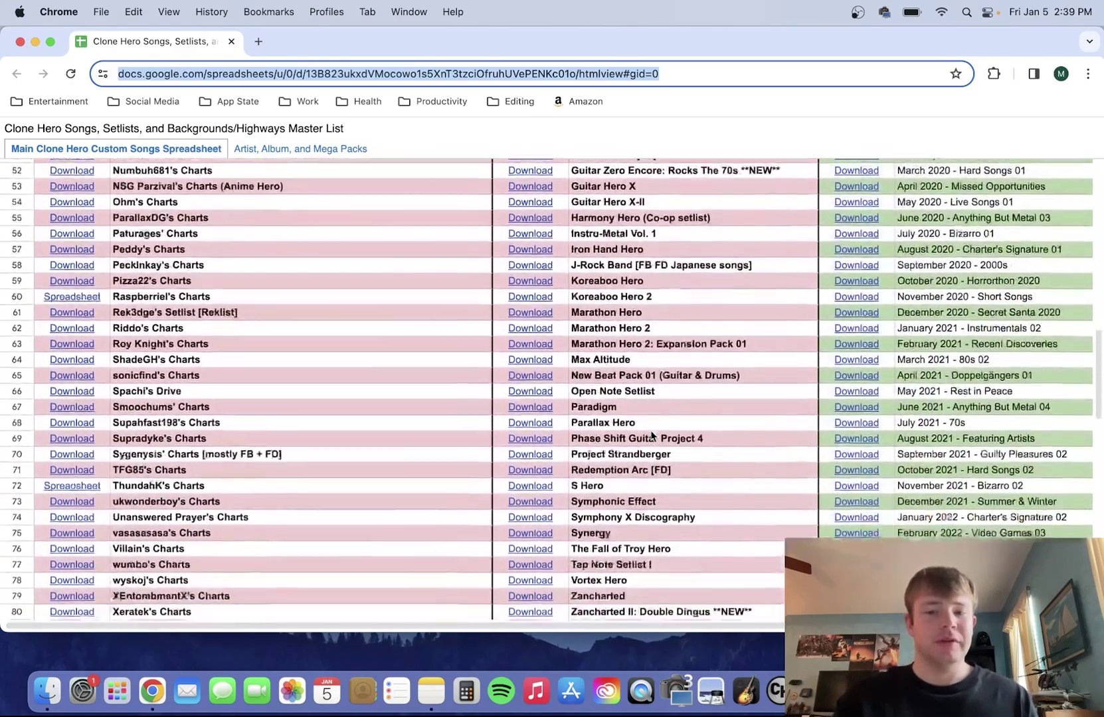
{"action": "scroll", "coordinate": [651, 435], "scroll_direction": "down", "scroll_amount": 10}
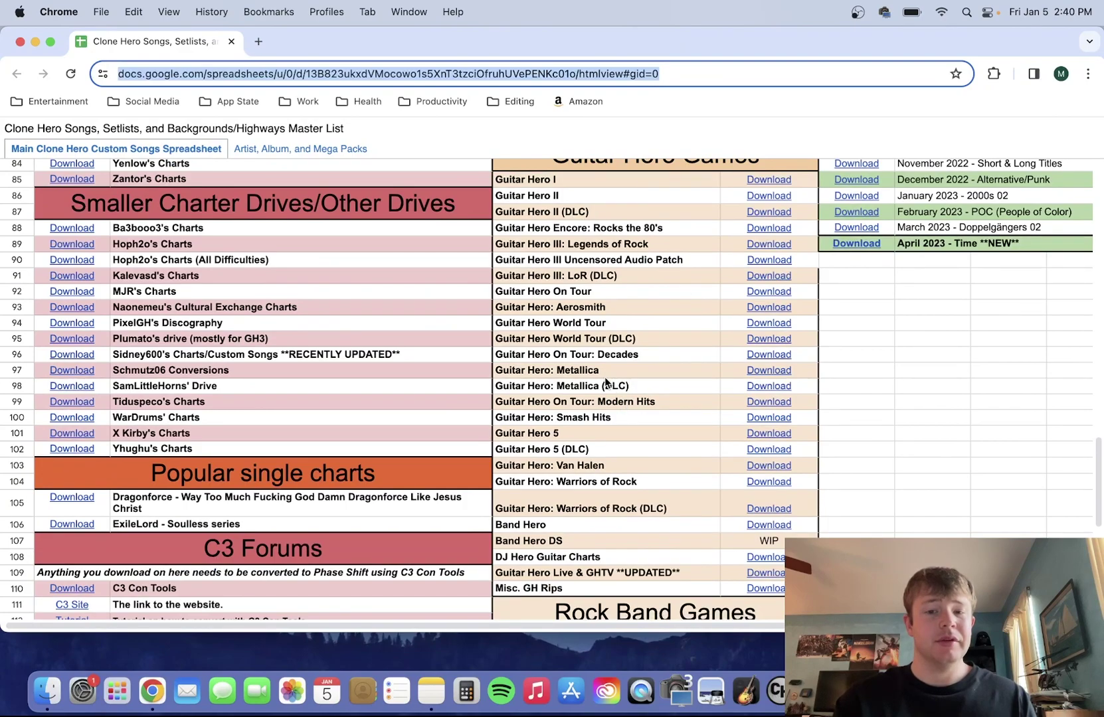
{"action": "left_click", "coordinate": [759, 370]}
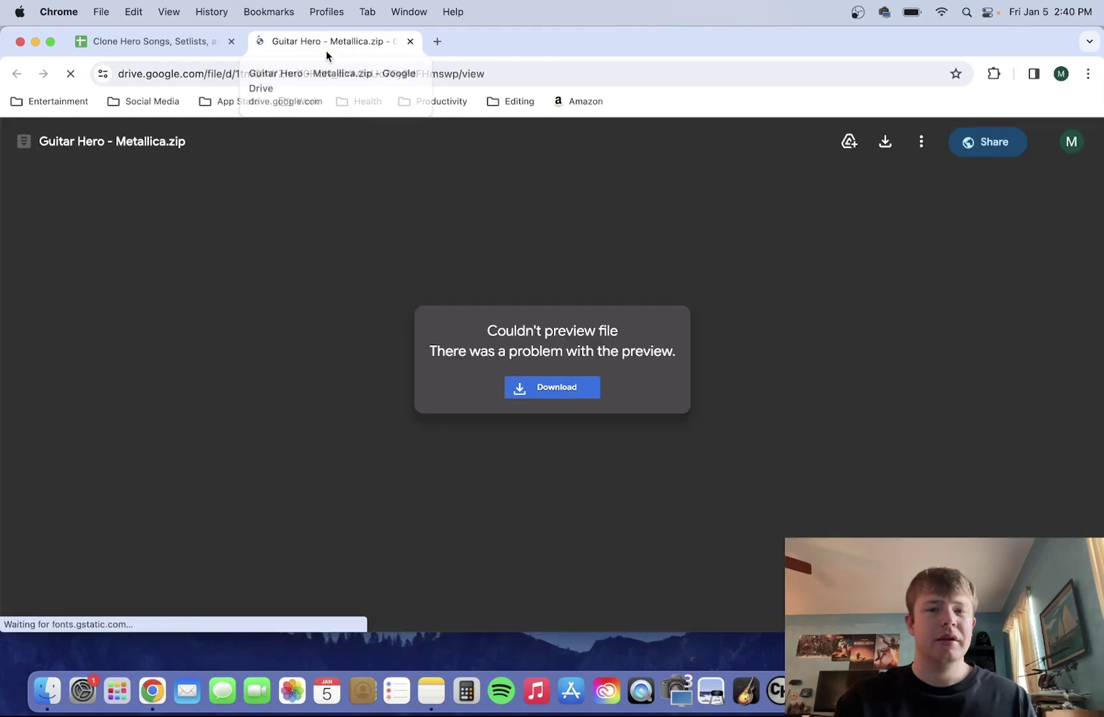
{"action": "left_click", "coordinate": [470, 349]}
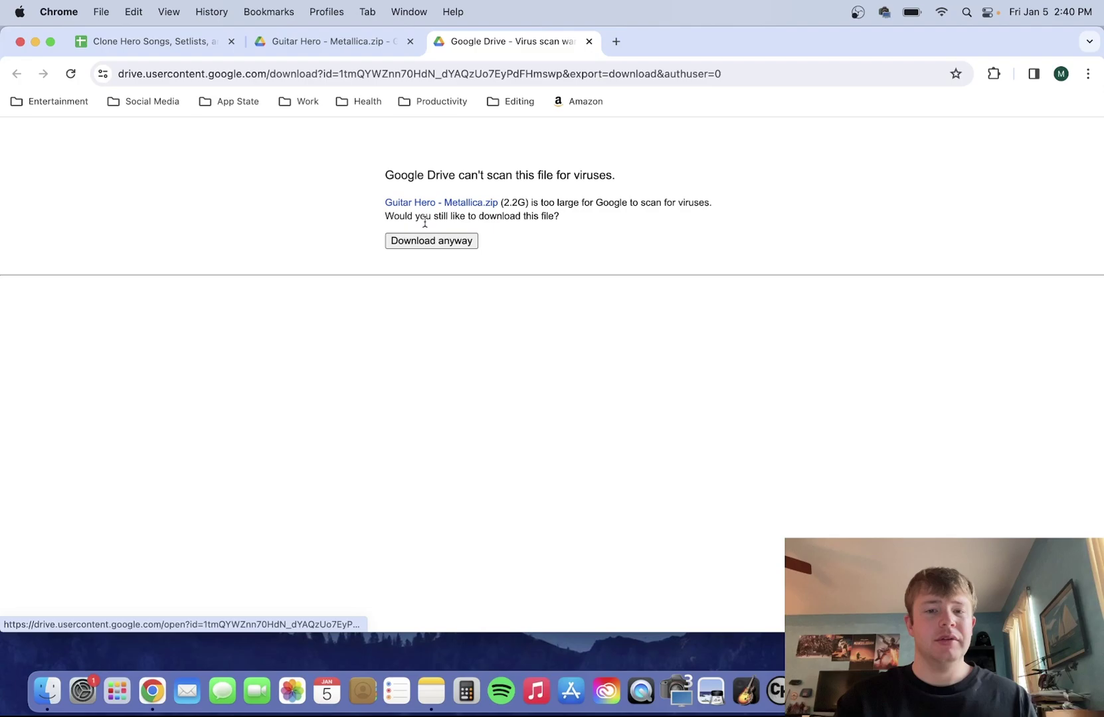
{"action": "left_click", "coordinate": [413, 242]}
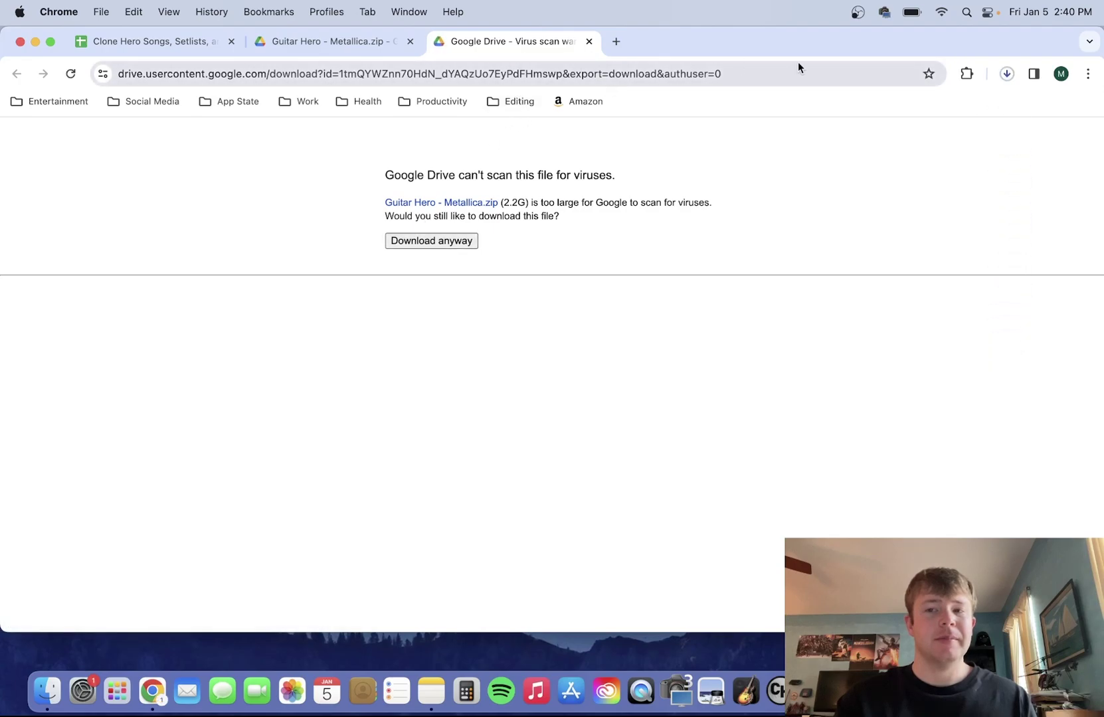
{"action": "left_click", "coordinate": [1007, 77]}
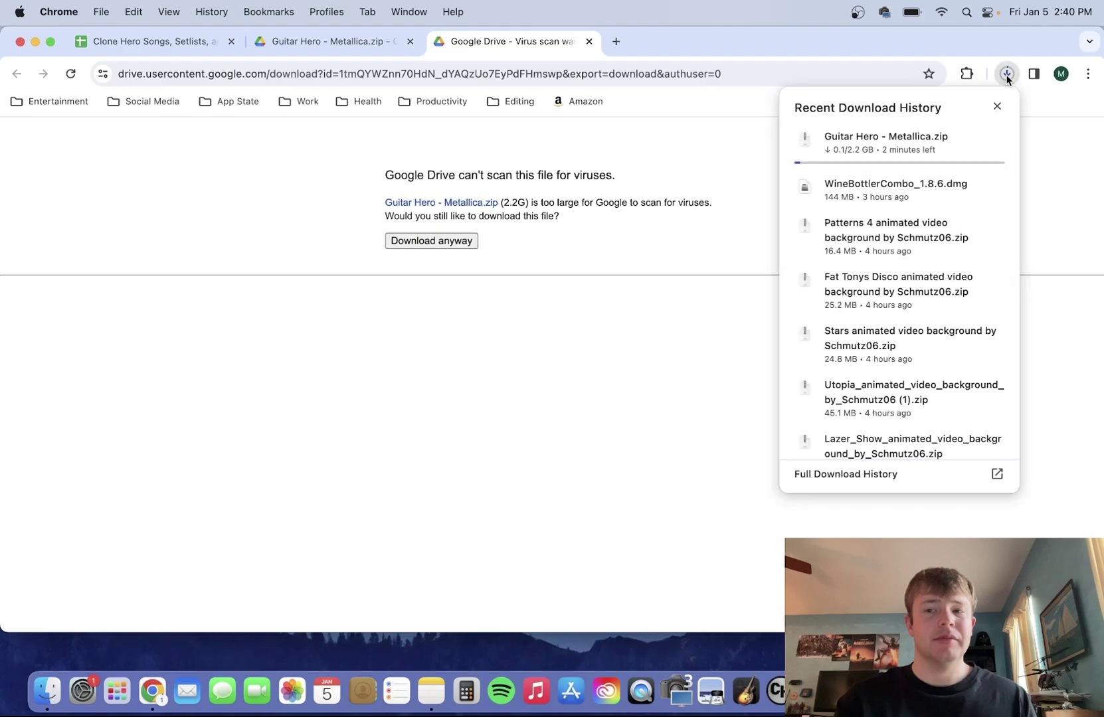
{"action": "left_click", "coordinate": [723, 151]}
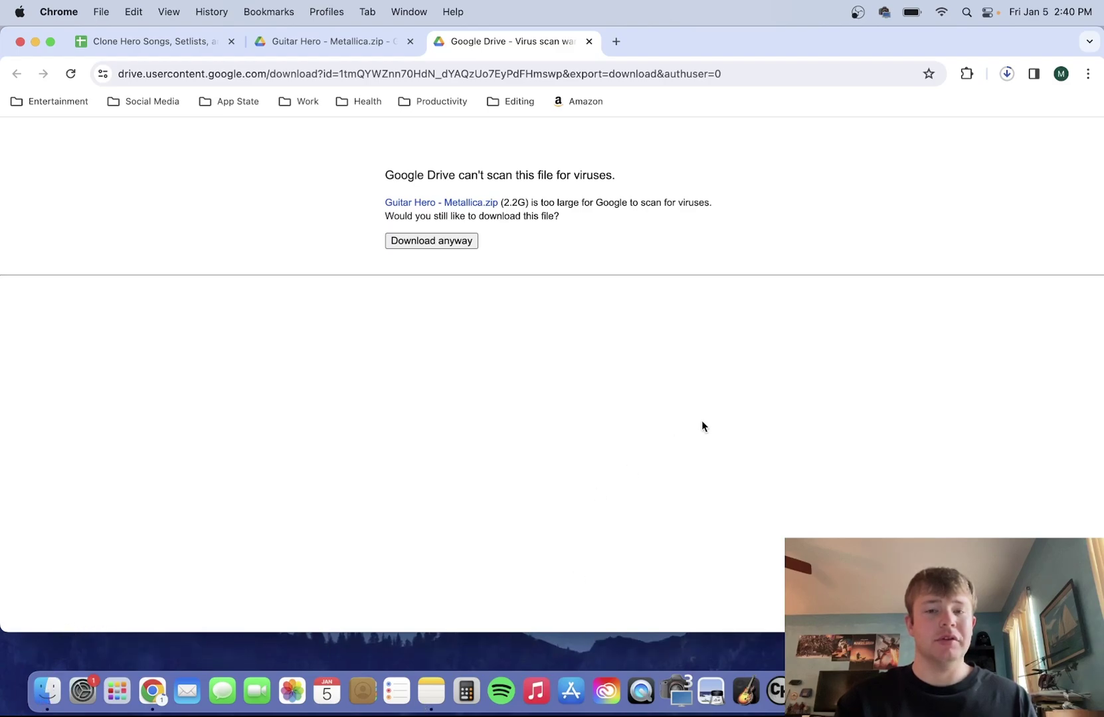
Switch to Finder and view the Songs folder inside the home folder's Clone Hero folder, then return to the Clone Hero folder.
{"action": "left_click", "coordinate": [45, 708]}
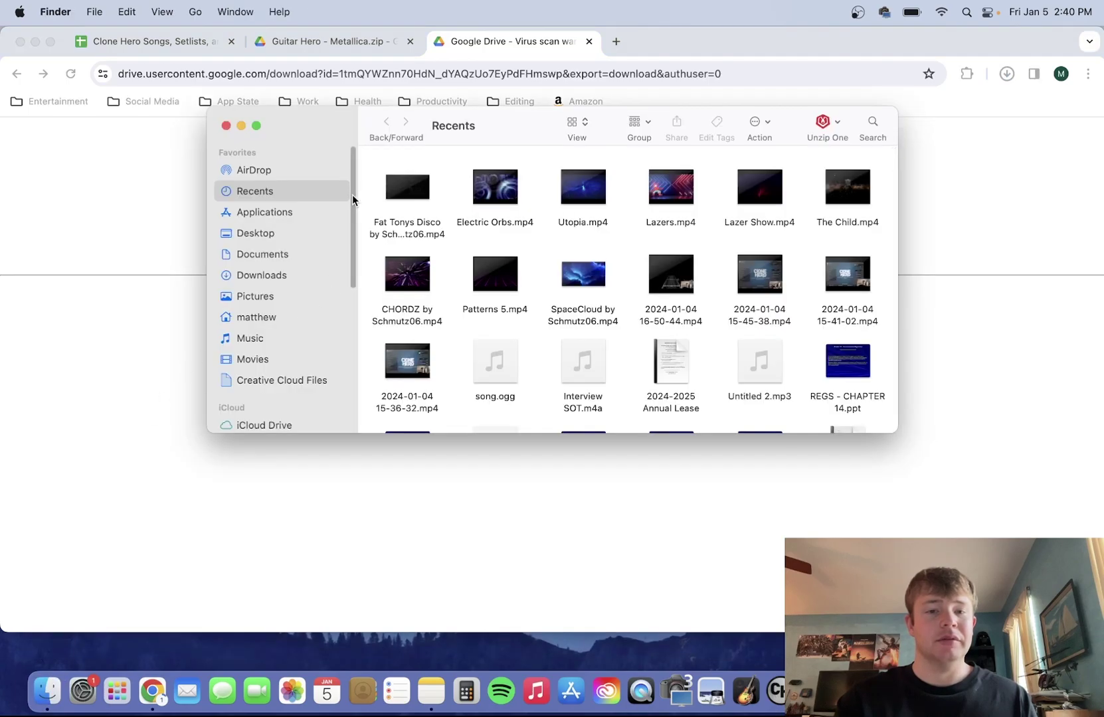
{"action": "left_click_drag", "start_coordinate": [357, 203], "coordinate": [351, 229]}
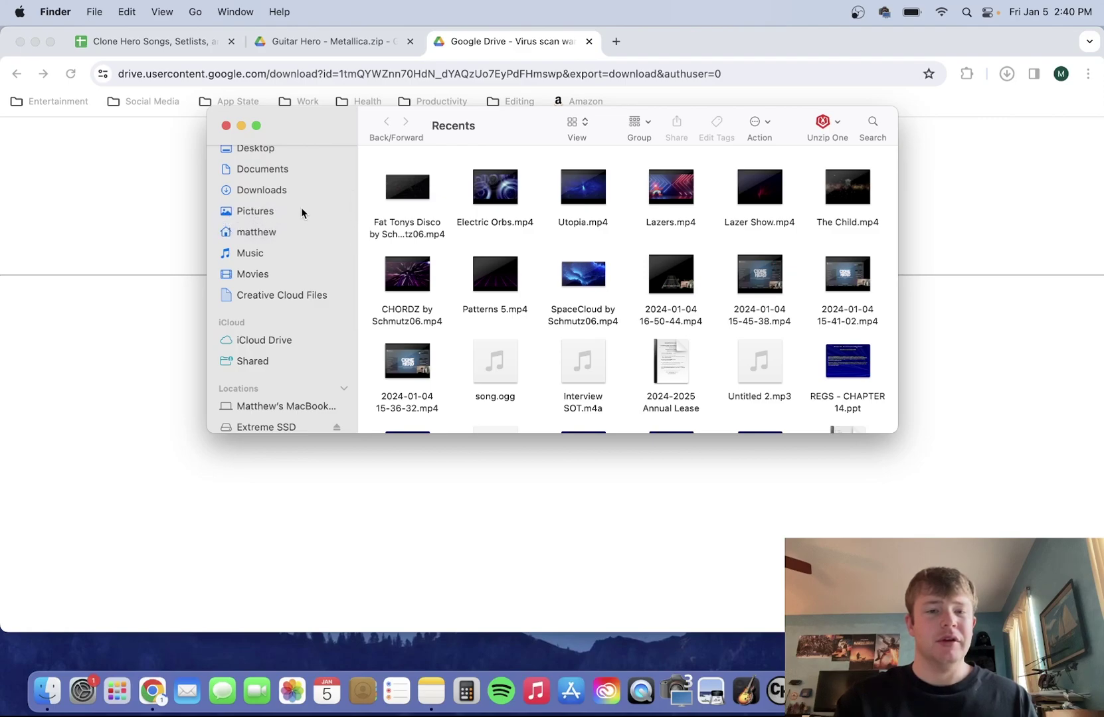
{"action": "scroll", "coordinate": [292, 252], "scroll_direction": "up", "scroll_amount": 3}
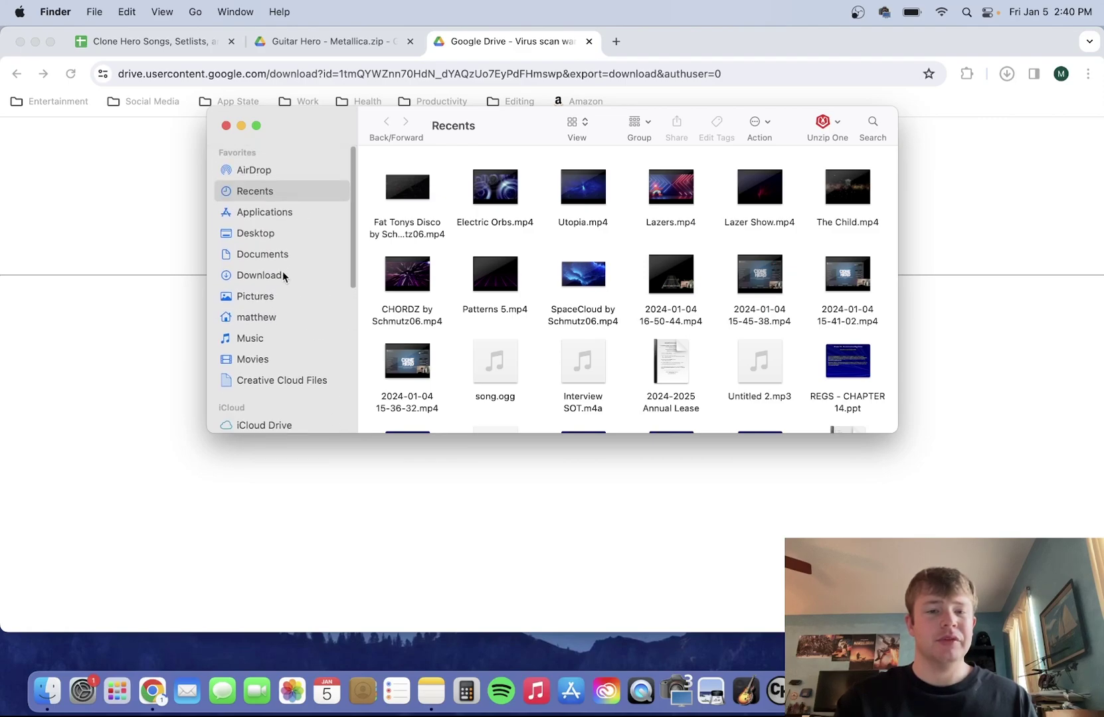
{"action": "left_click", "coordinate": [249, 318]}
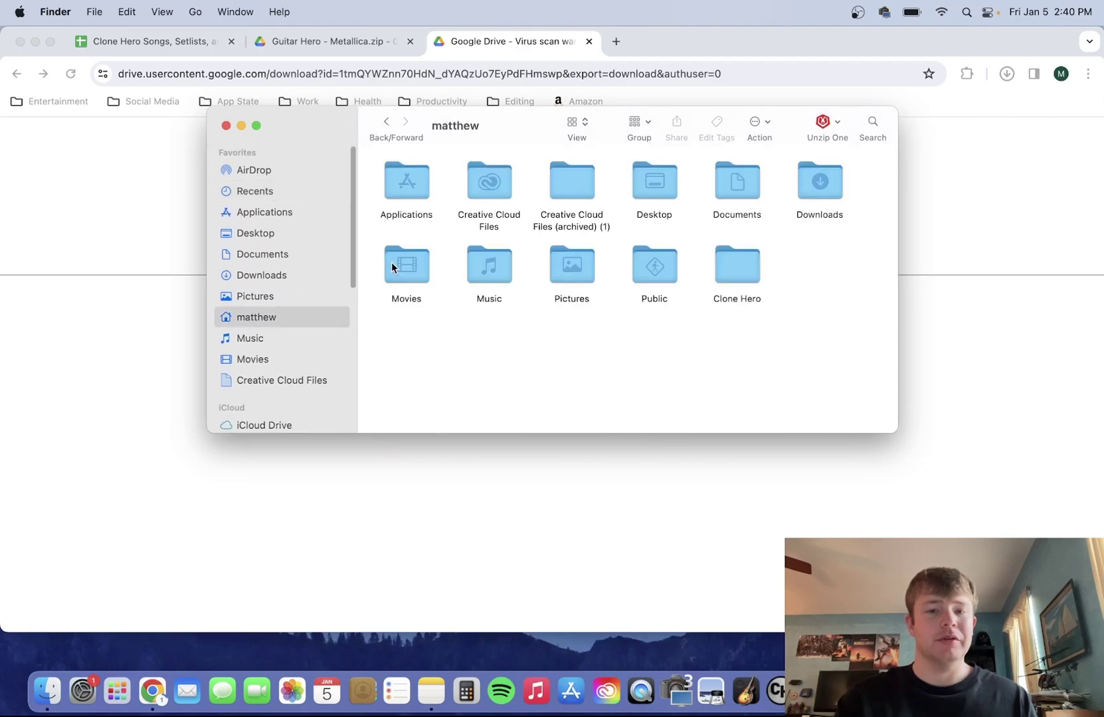
{"action": "double_click", "coordinate": [723, 267]}
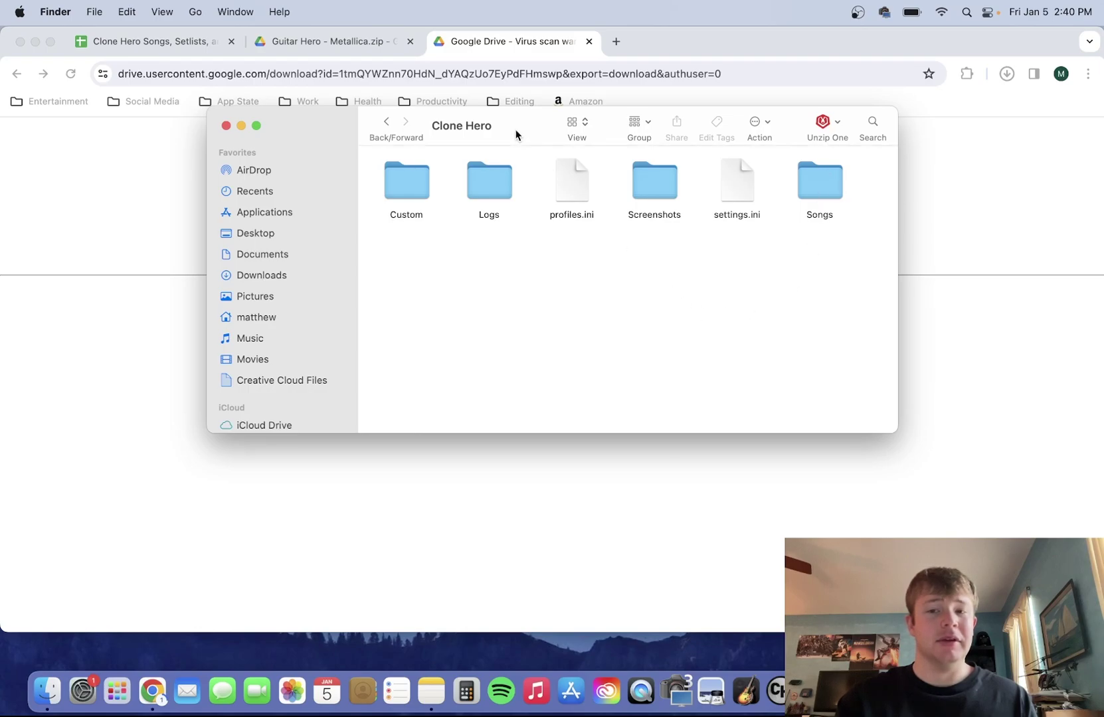
{"action": "double_click", "coordinate": [819, 186]}
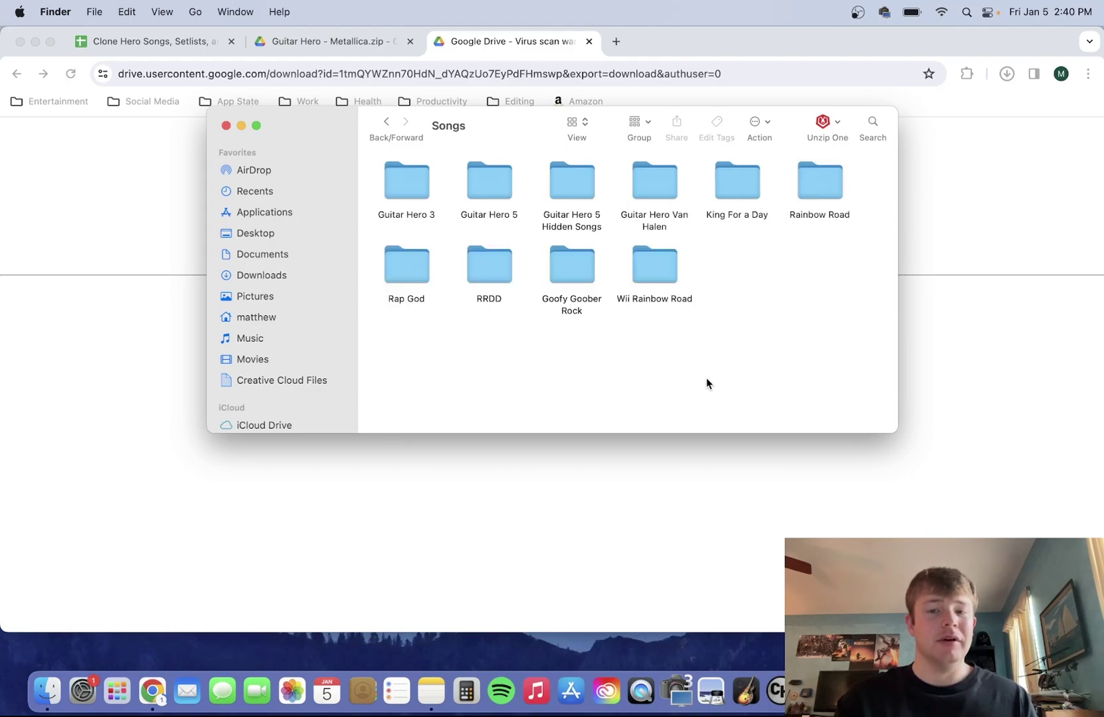
{"action": "left_click", "coordinate": [384, 123]}
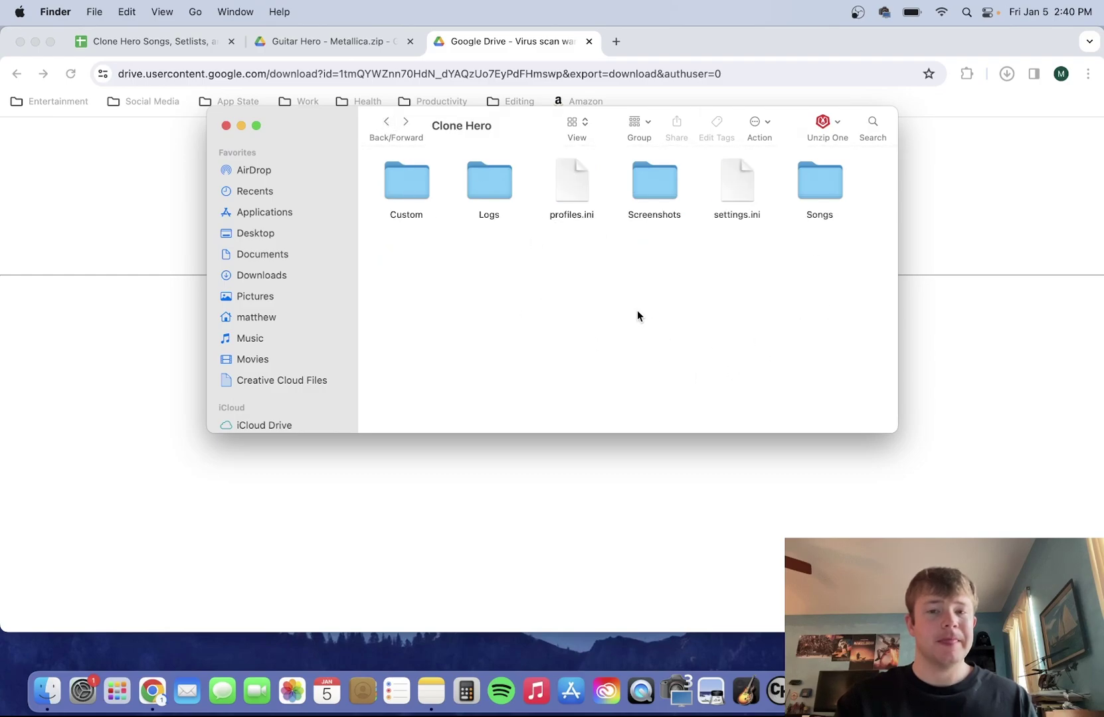
Switch to Chrome and check the download progress of Guitar Hero - Metallica.zip.
{"action": "left_click", "coordinate": [969, 106]}
{"action": "left_click", "coordinate": [1007, 74]}
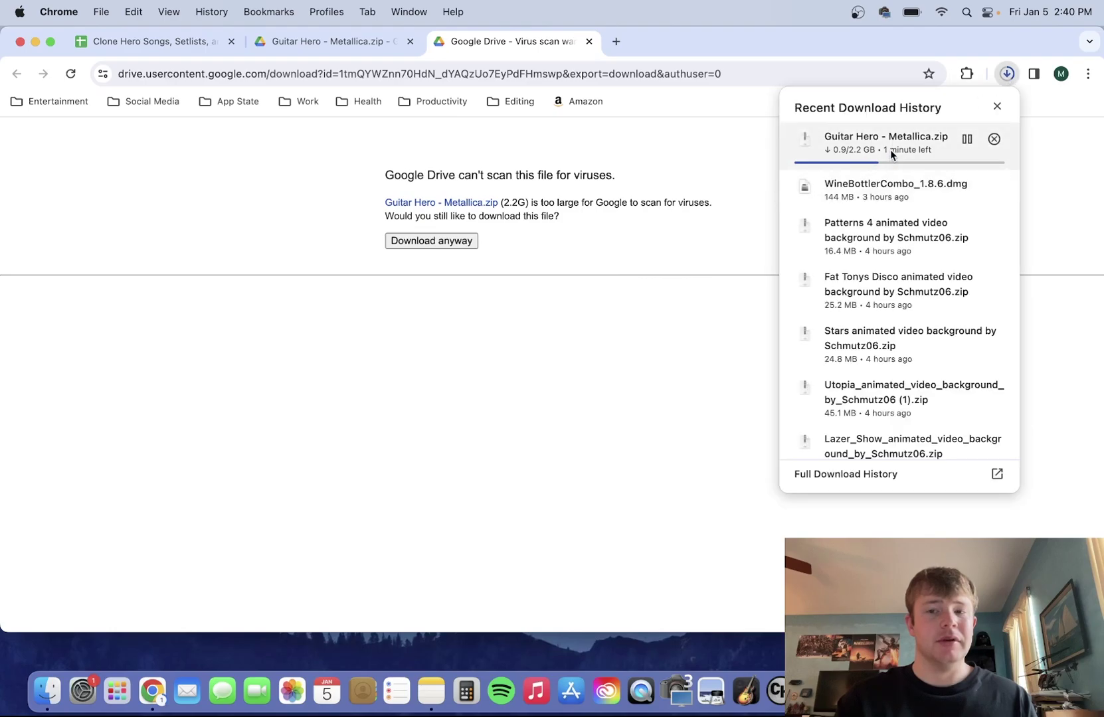
{"action": "left_click", "coordinate": [553, 376]}
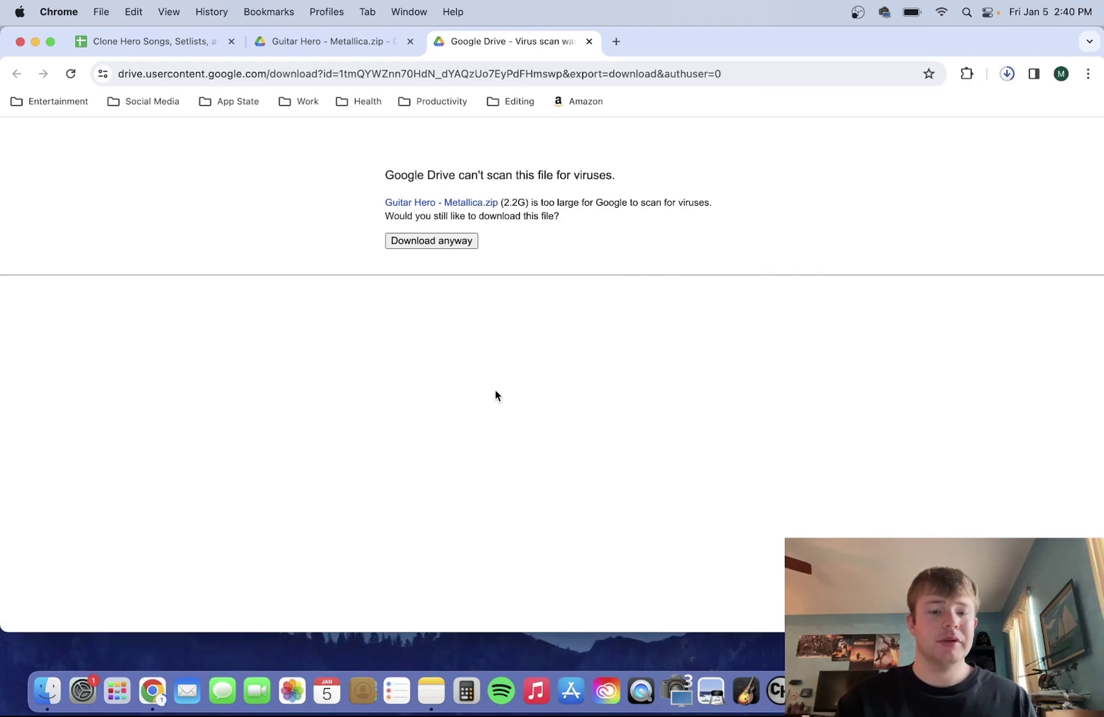
Switch to Finder, view the contents of Clone Hero's Songs folder again and go back to its parent folder.
{"action": "left_click", "coordinate": [35, 697]}
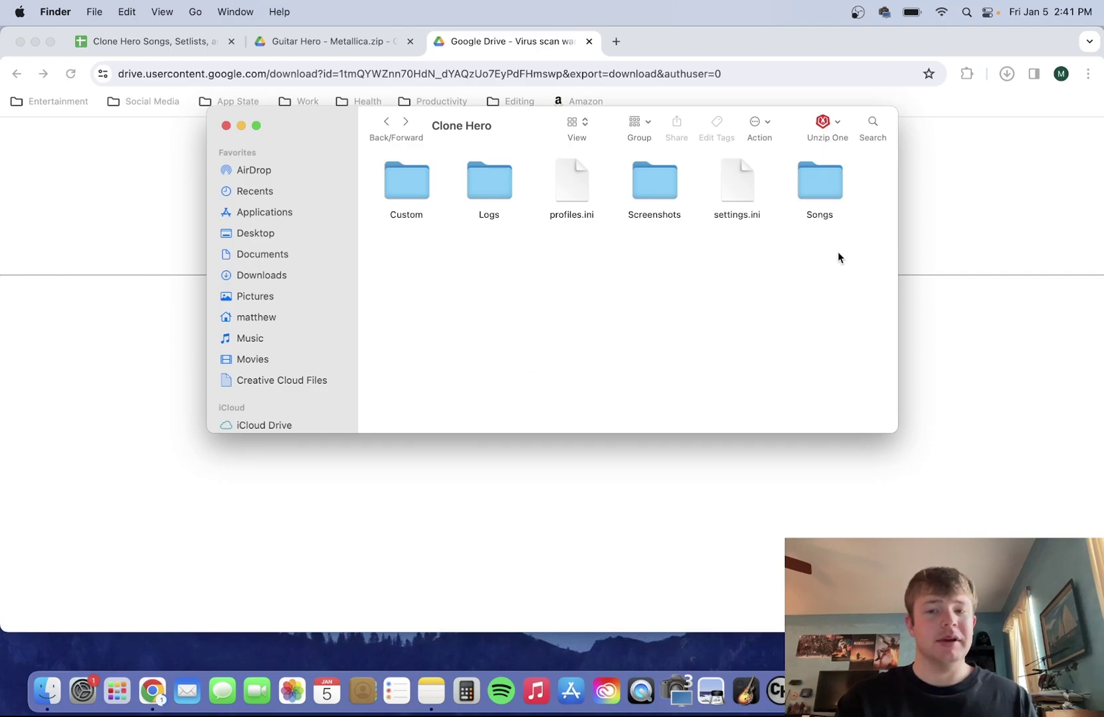
{"action": "left_click", "coordinate": [822, 187]}
{"action": "double_click", "coordinate": [822, 187]}
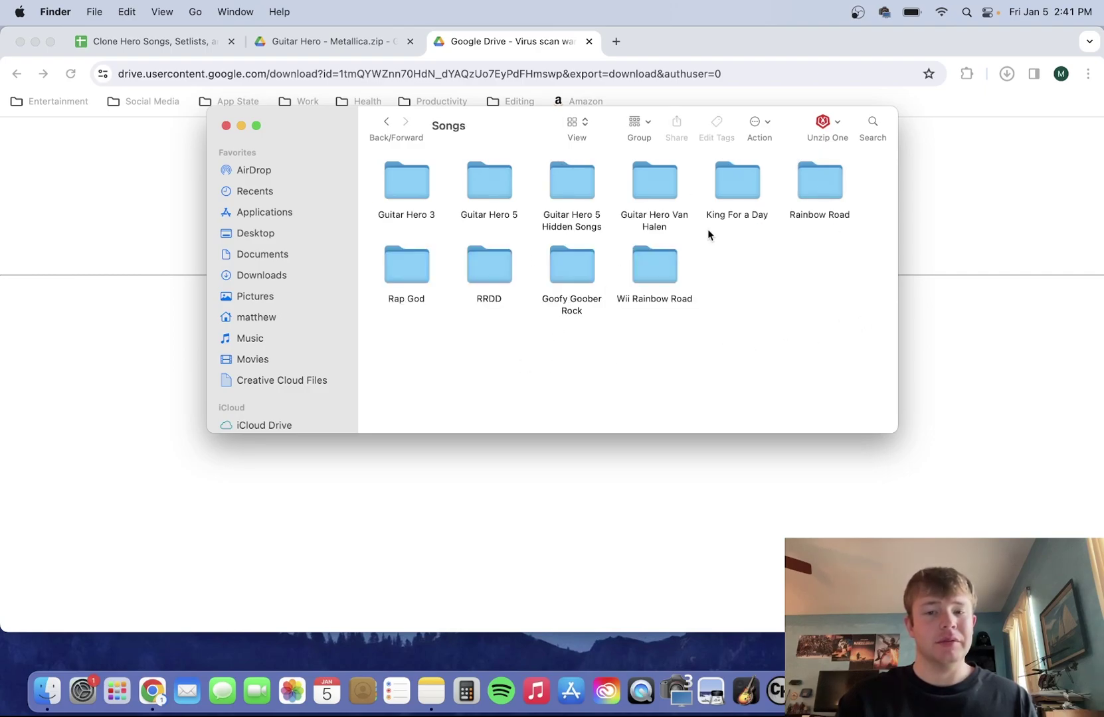
{"action": "left_click", "coordinate": [387, 124]}
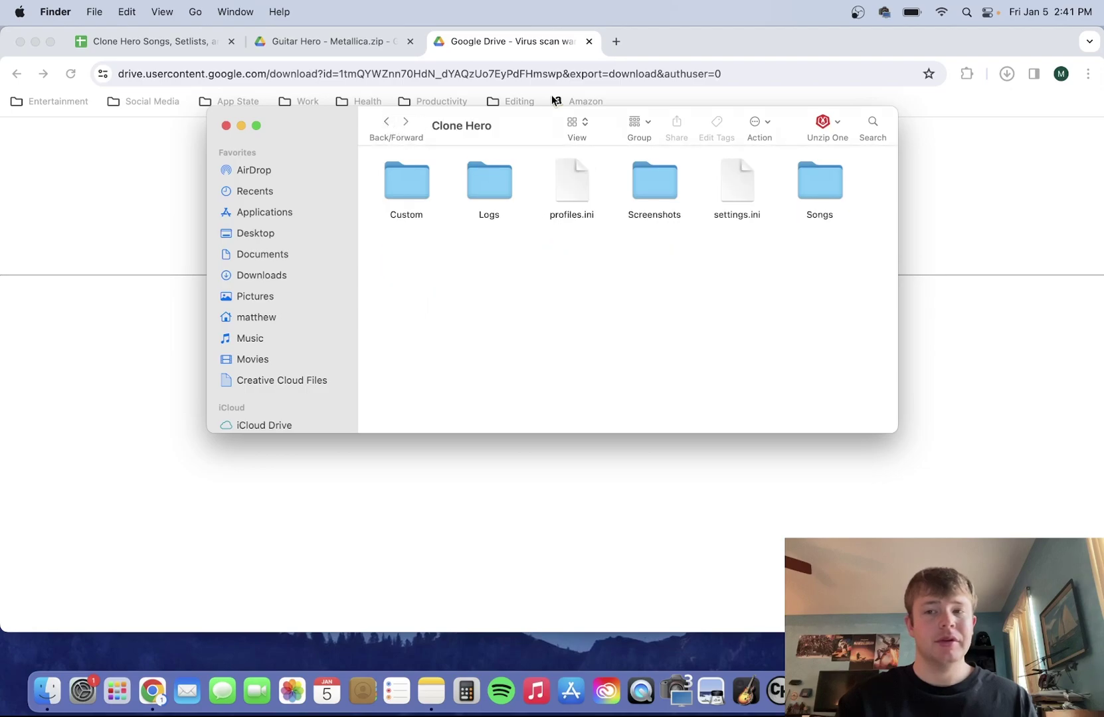
Return to Chrome and monitor the Guitar Hero - Metallica.zip download in the recent download history.
{"action": "left_click", "coordinate": [995, 161]}
{"action": "left_click", "coordinate": [1008, 74]}
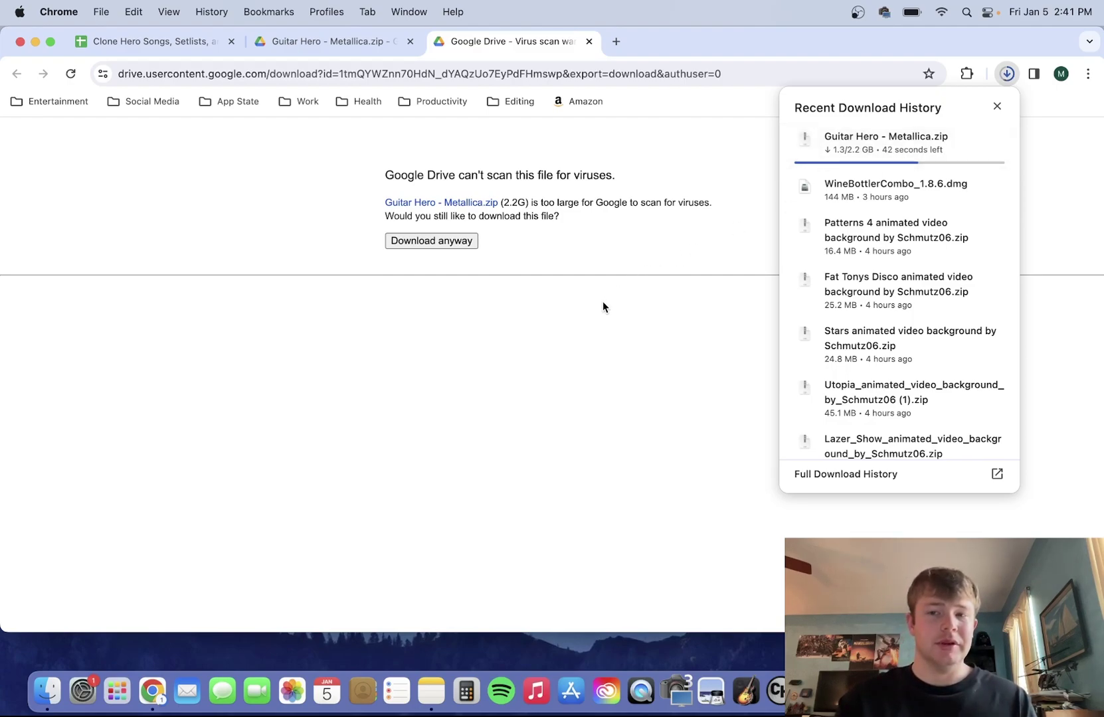
{"action": "mouse_move", "coordinate": [838, 137]}
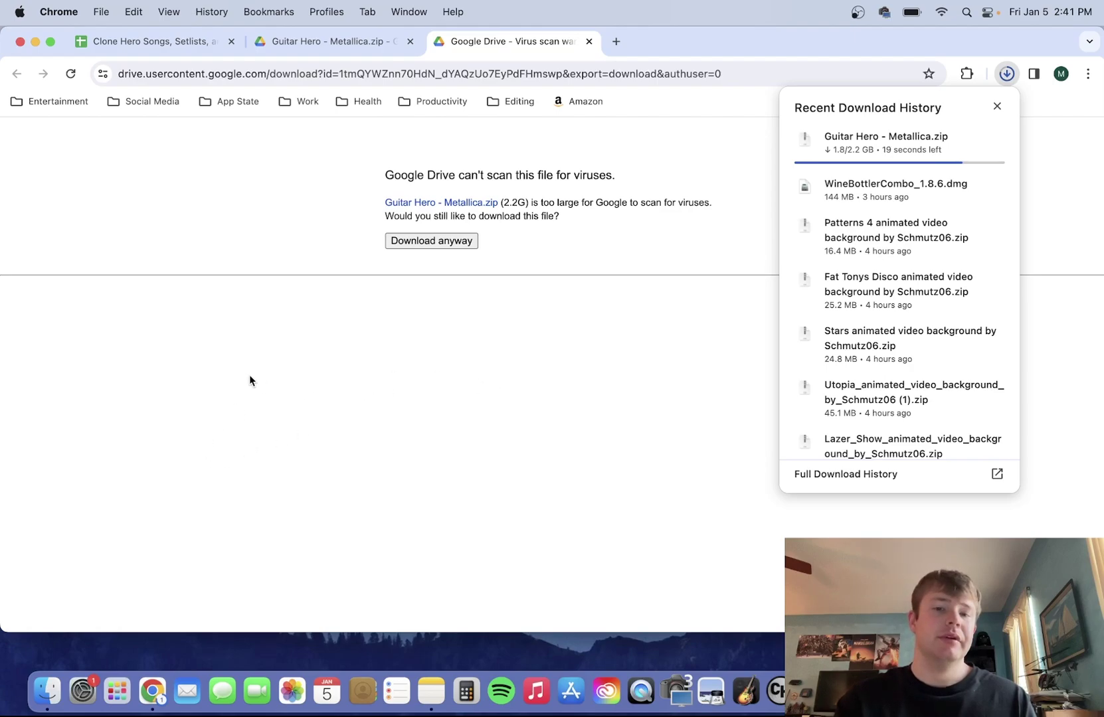
{"action": "mouse_move", "coordinate": [908, 150]}
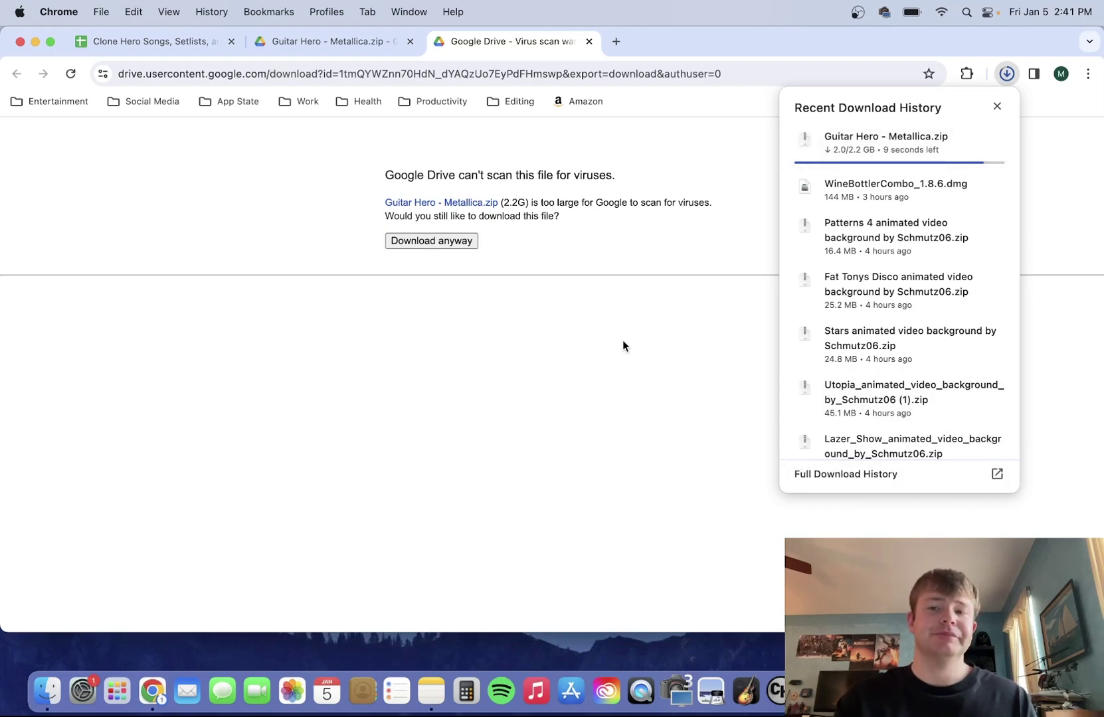
Switch to Finder, extract Guitar Hero - Metallica.zip in the Downloads folder and look through the extracted song folders.
{"action": "left_click", "coordinate": [48, 692]}
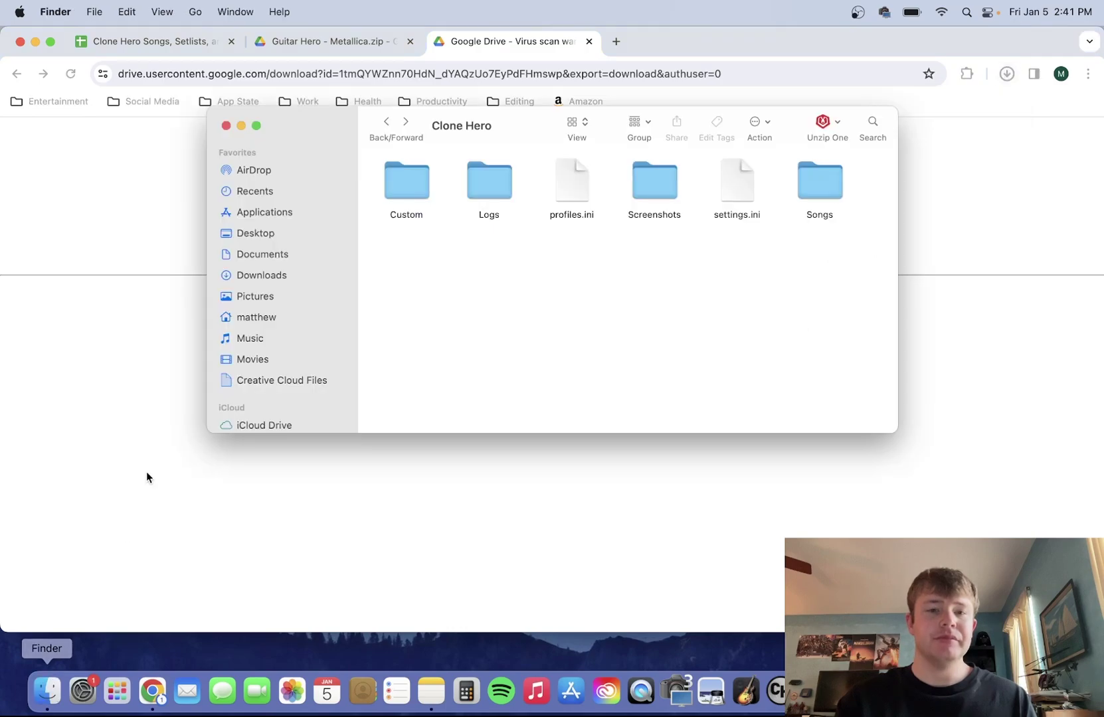
{"action": "left_click", "coordinate": [263, 276]}
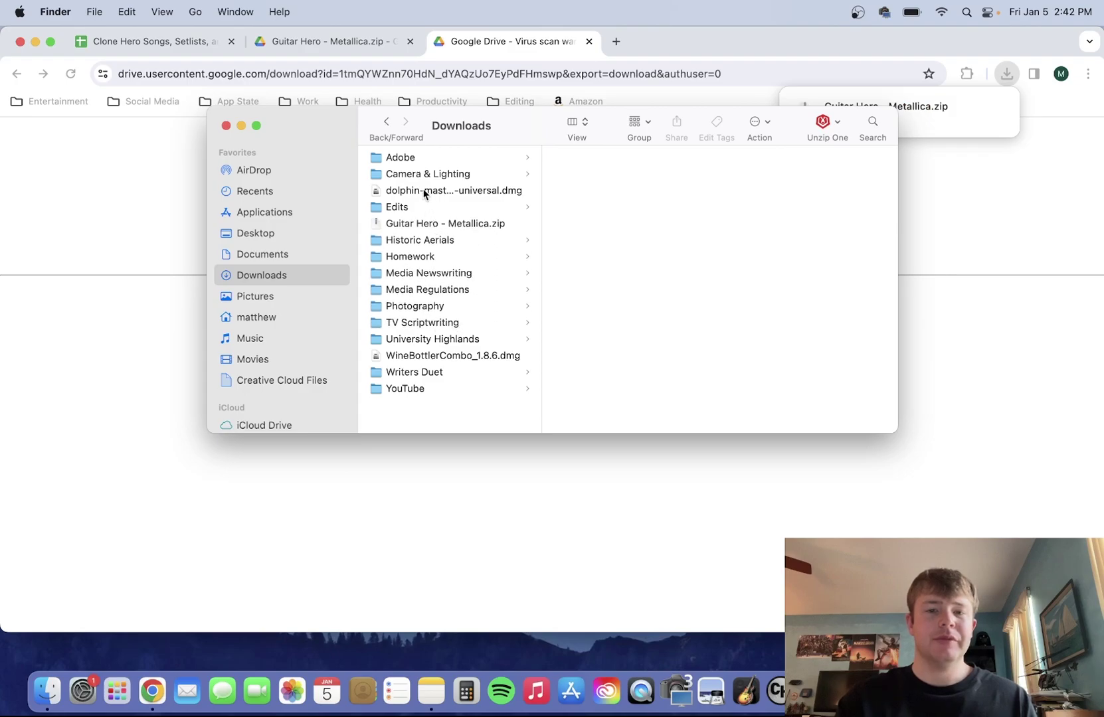
{"action": "left_click", "coordinate": [424, 227]}
{"action": "double_click", "coordinate": [480, 226]}
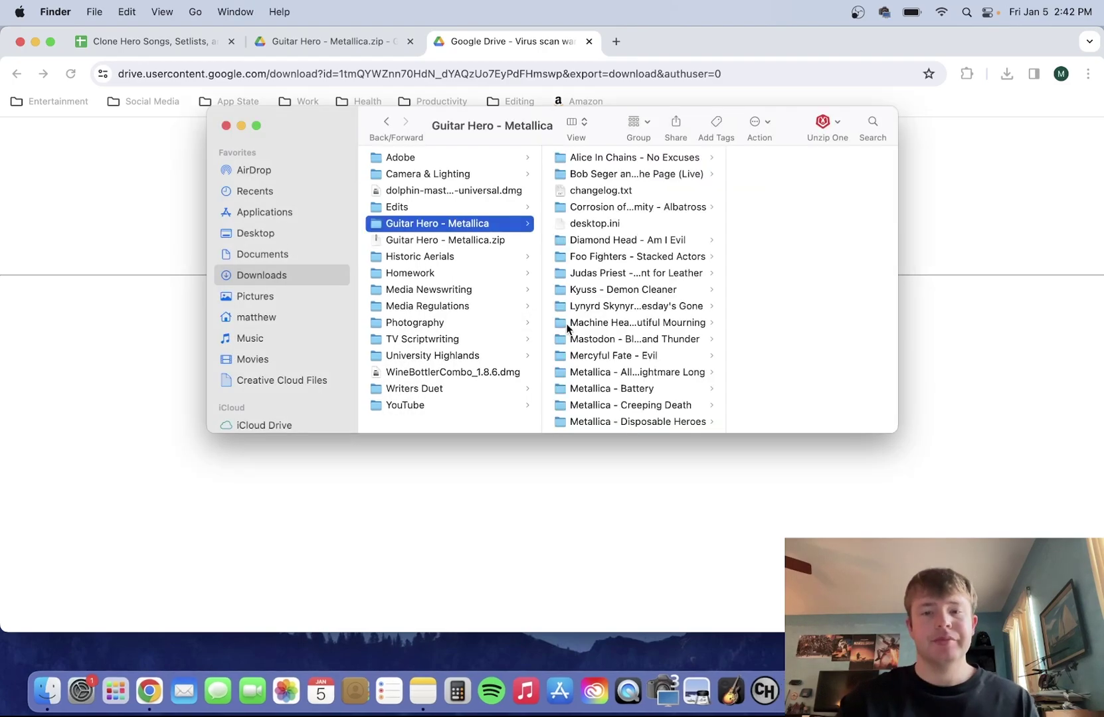
{"action": "scroll", "coordinate": [625, 304], "scroll_direction": "down", "scroll_amount": 10}
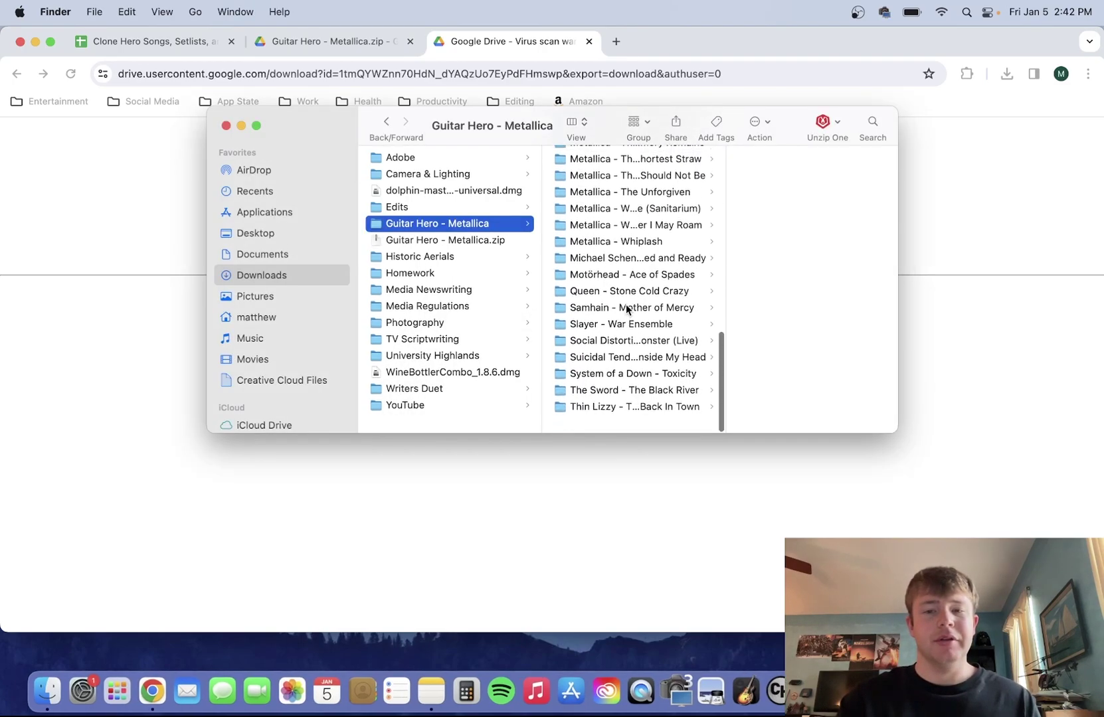
{"action": "scroll", "coordinate": [625, 304], "scroll_direction": "up", "scroll_amount": 10}
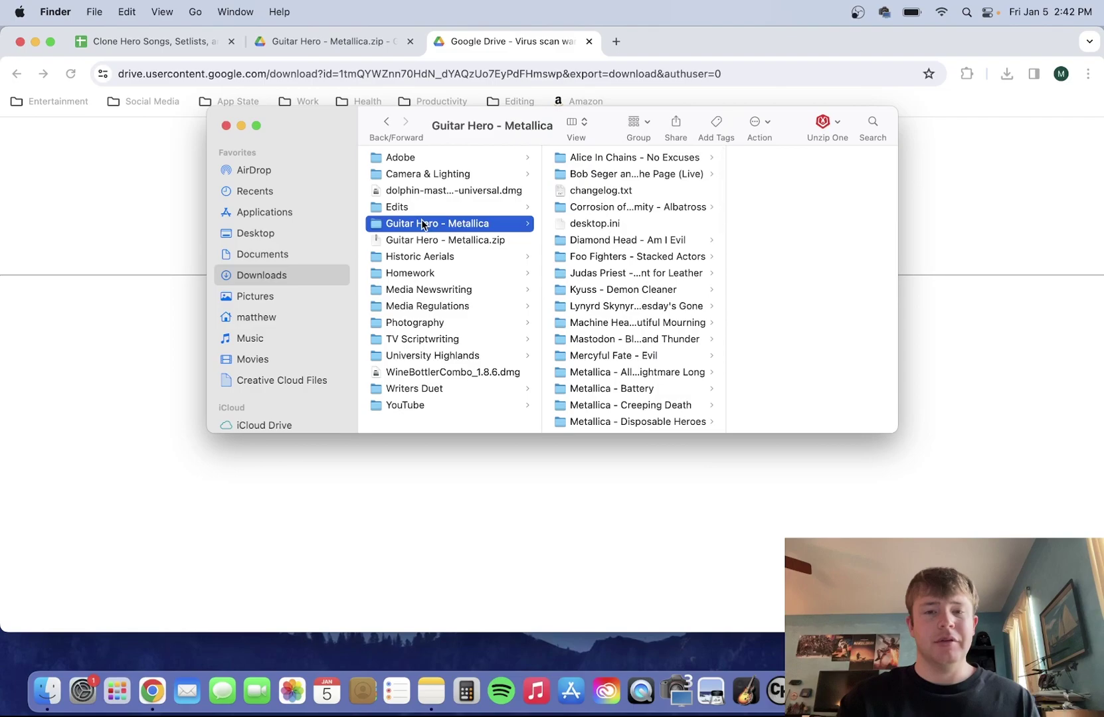
Copy the extracted Guitar Hero - Metallica folder from Downloads into the Songs folder inside the home directory's Clone Hero folder.
{"action": "right_click", "coordinate": [411, 225]}
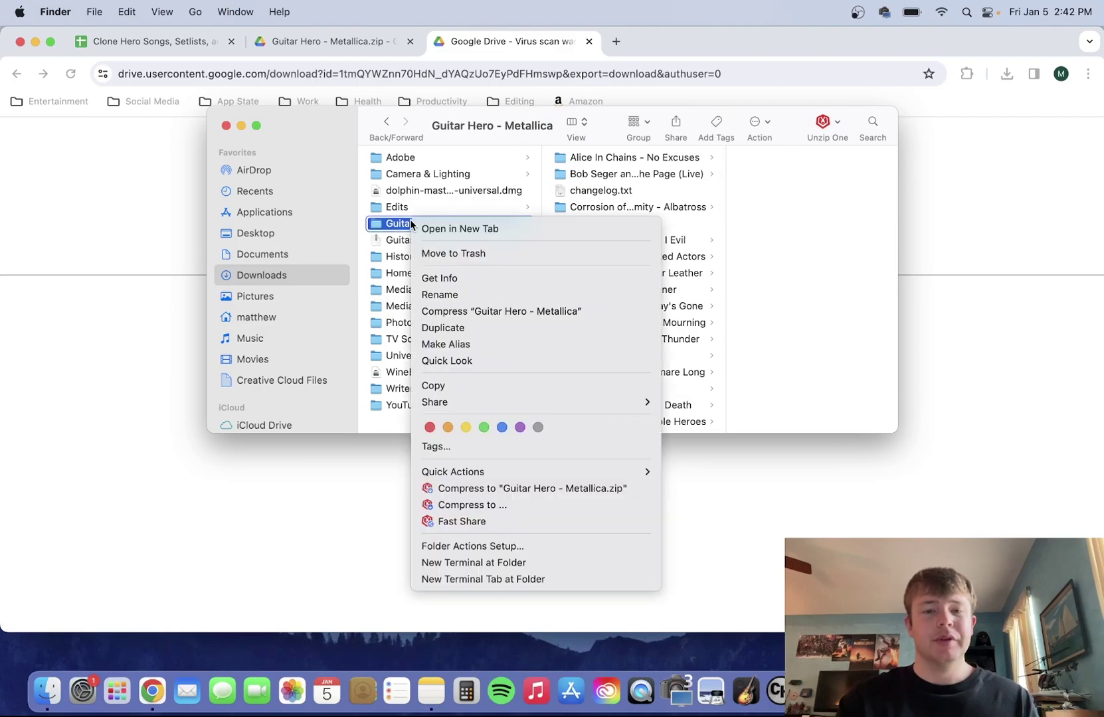
{"action": "left_click", "coordinate": [435, 387]}
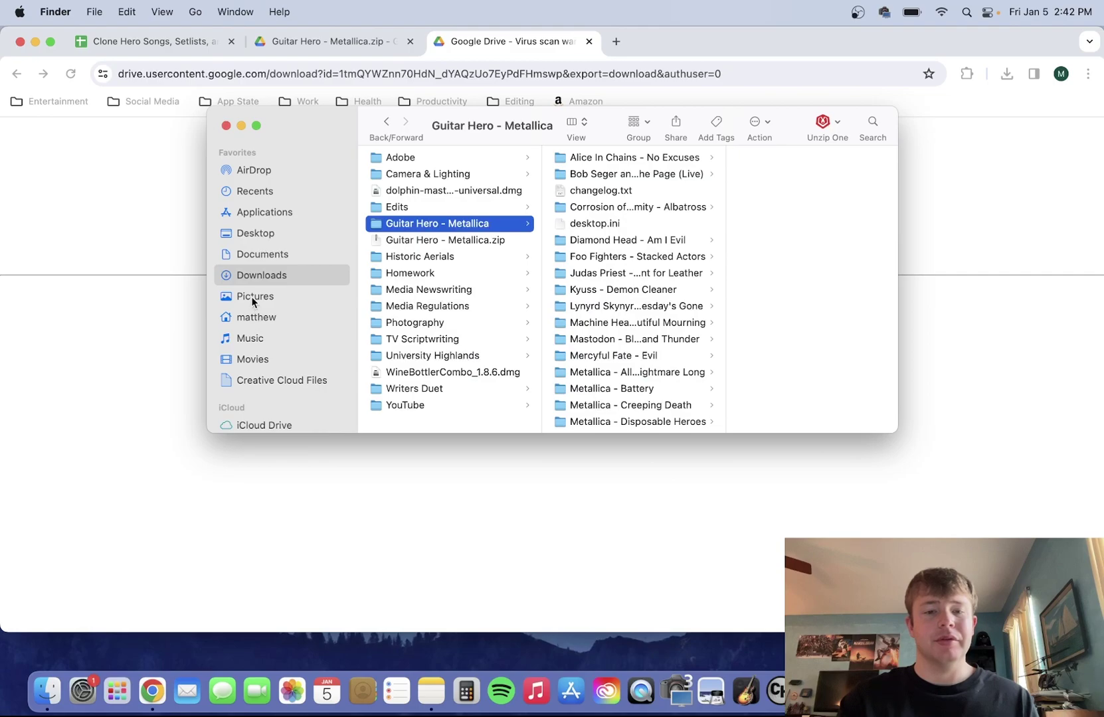
{"action": "left_click", "coordinate": [254, 317]}
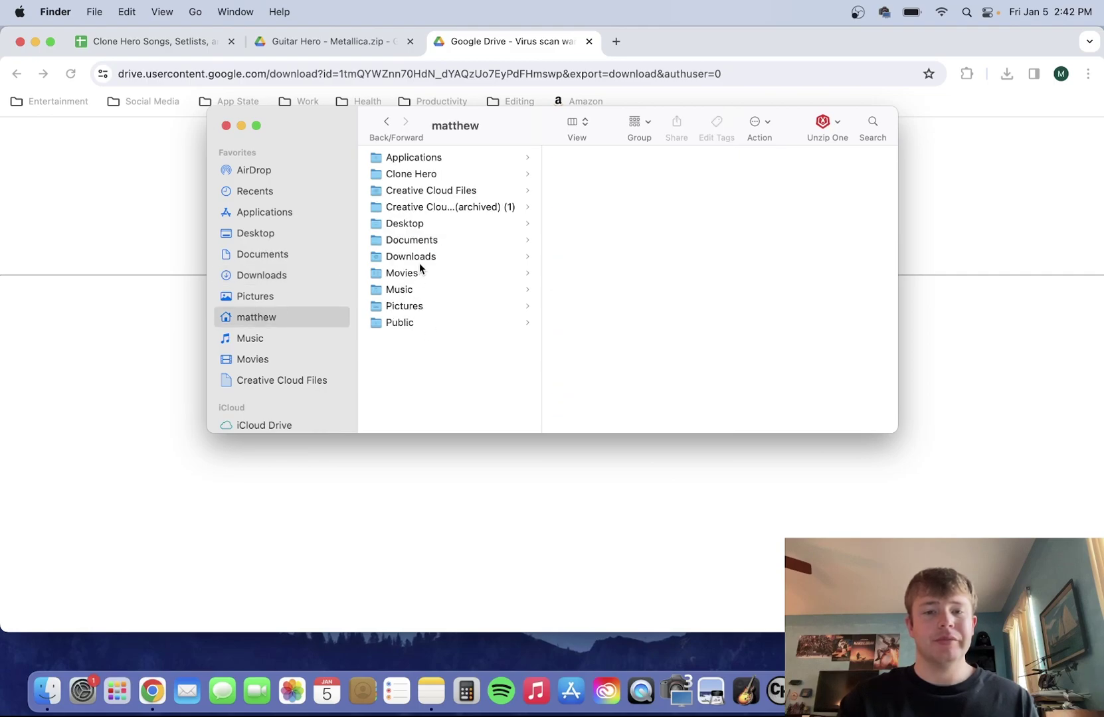
{"action": "left_click", "coordinate": [410, 172]}
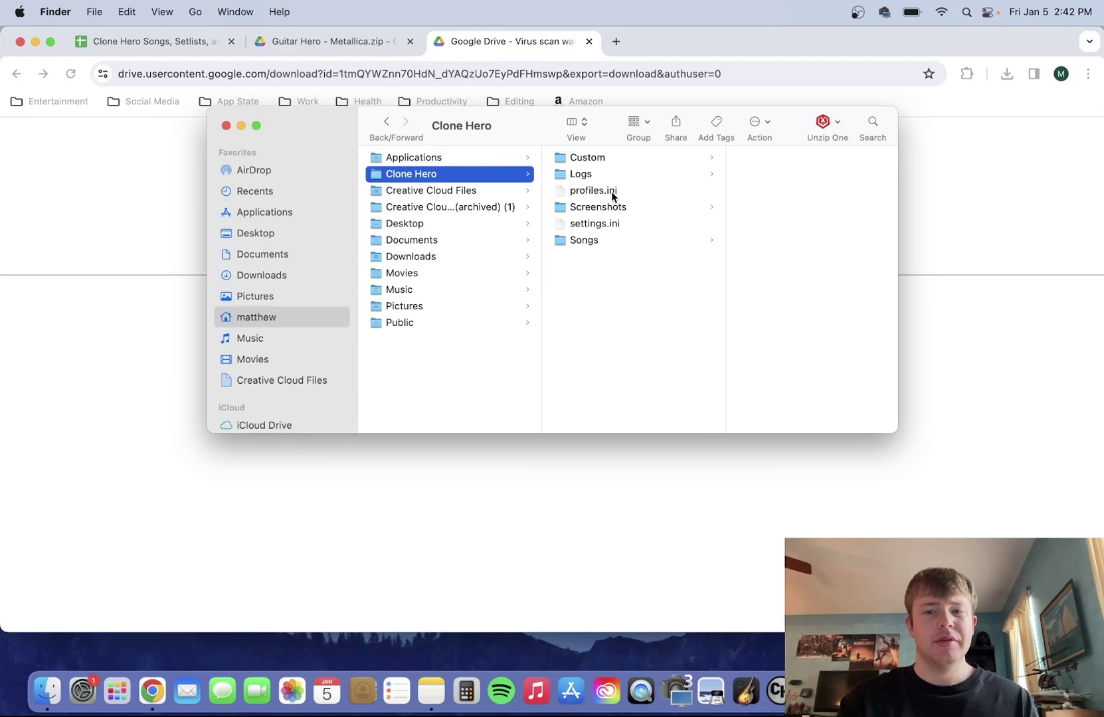
{"action": "left_click", "coordinate": [591, 242]}
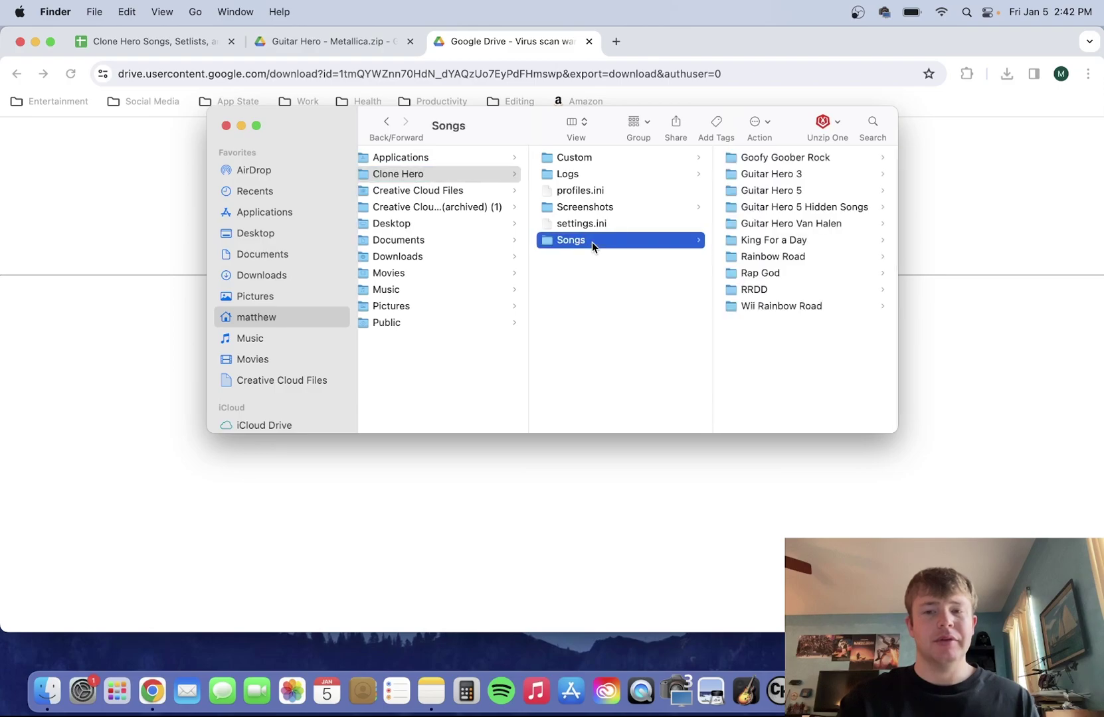
{"action": "right_click", "coordinate": [771, 329]}
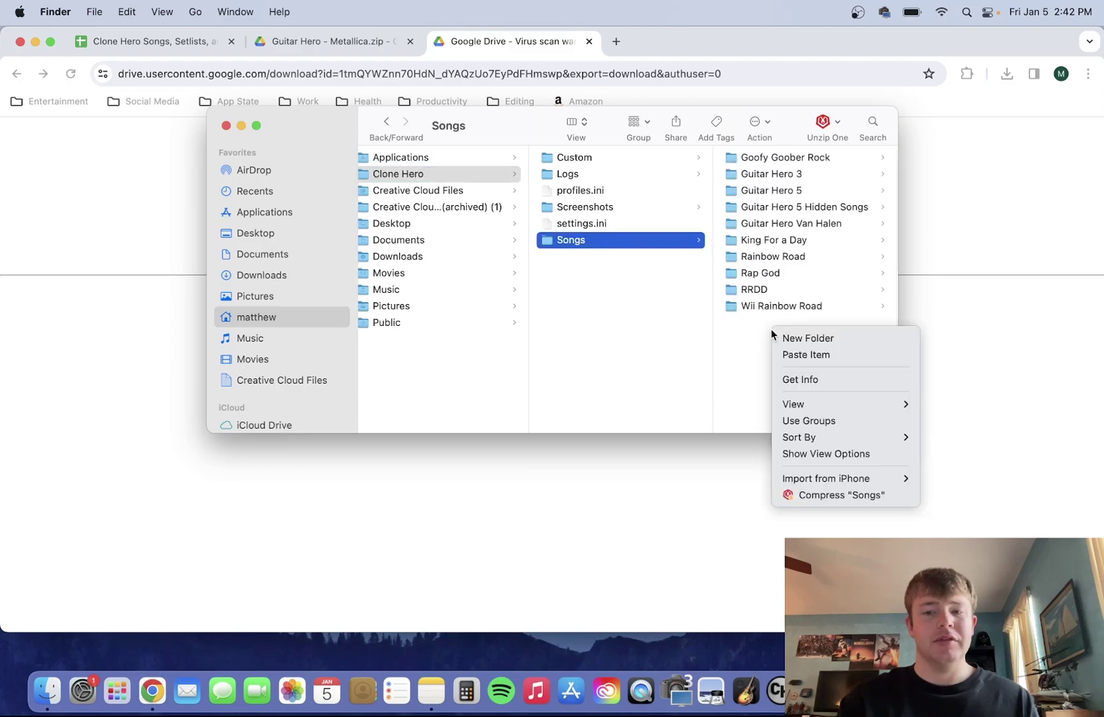
{"action": "left_click", "coordinate": [794, 359]}
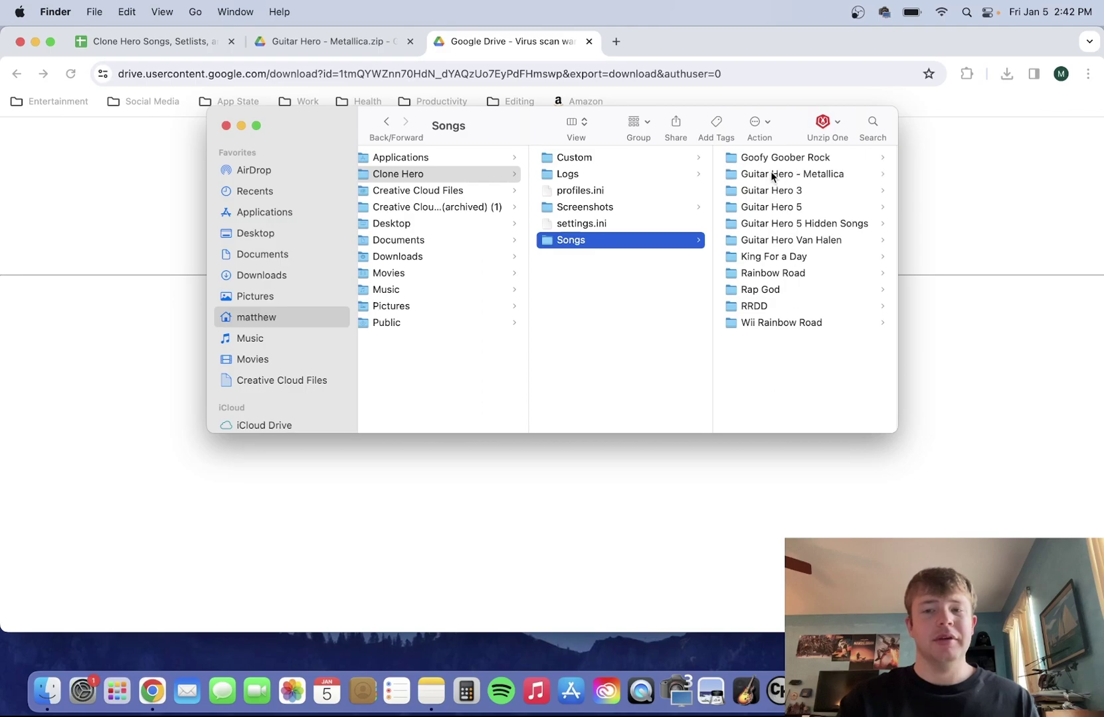
Look through the song folders inside the pasted Guitar Hero - Metallica folder and close the Finder window.
{"action": "left_click", "coordinate": [772, 175]}
{"action": "scroll", "coordinate": [797, 291], "scroll_direction": "down", "scroll_amount": 10}
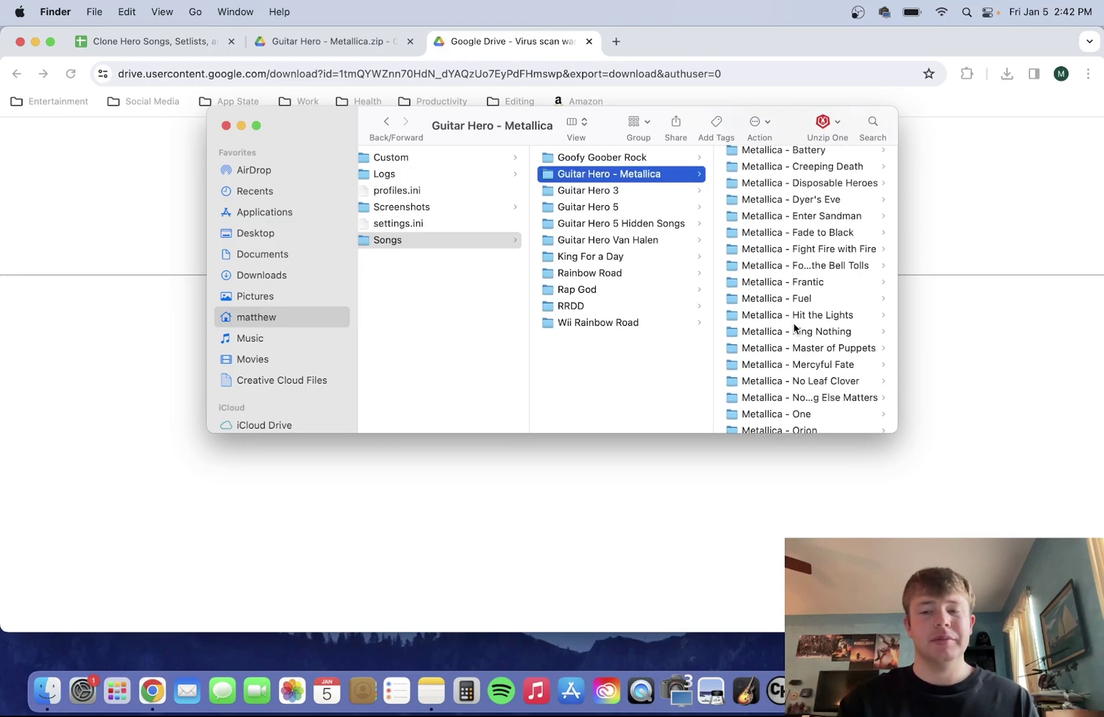
{"action": "scroll", "coordinate": [795, 327], "scroll_direction": "up", "scroll_amount": 15}
{"action": "scroll", "coordinate": [455, 287], "scroll_direction": "left", "scroll_amount": 5}
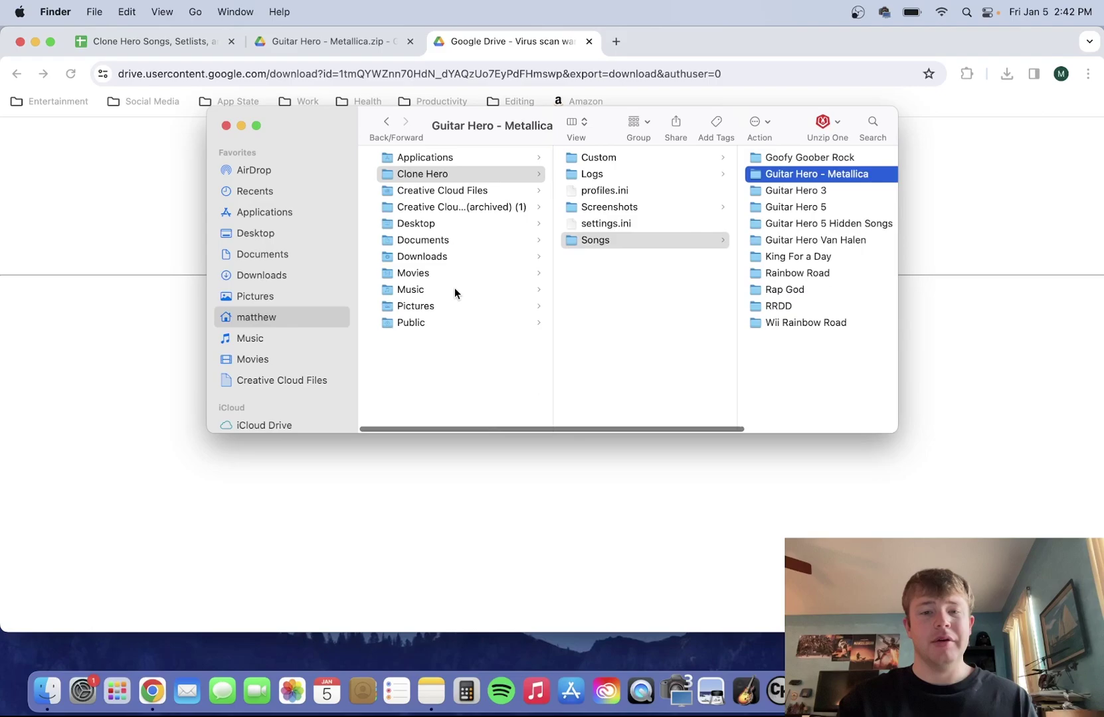
{"action": "left_click", "coordinate": [226, 127]}
{"action": "left_click", "coordinate": [460, 299]}
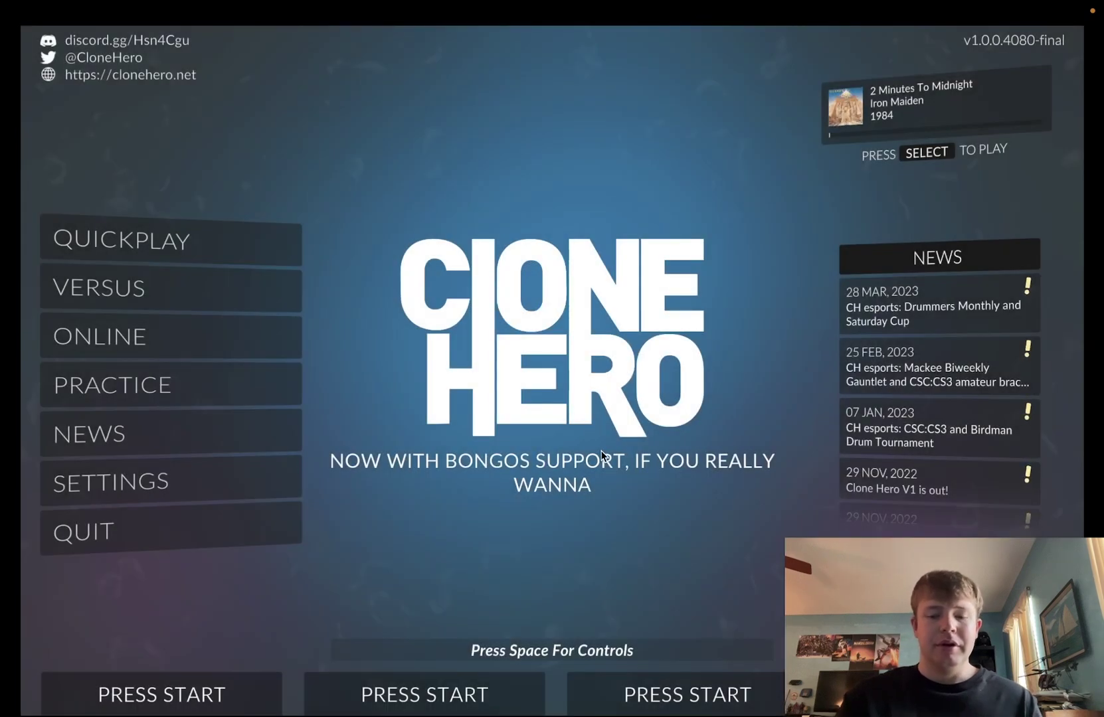
Switch to Clone Hero, join with the first player's profile and run a full song scan from the general settings.
{"action": "key", "text": "Return"}
{"action": "key", "text": "Return"}
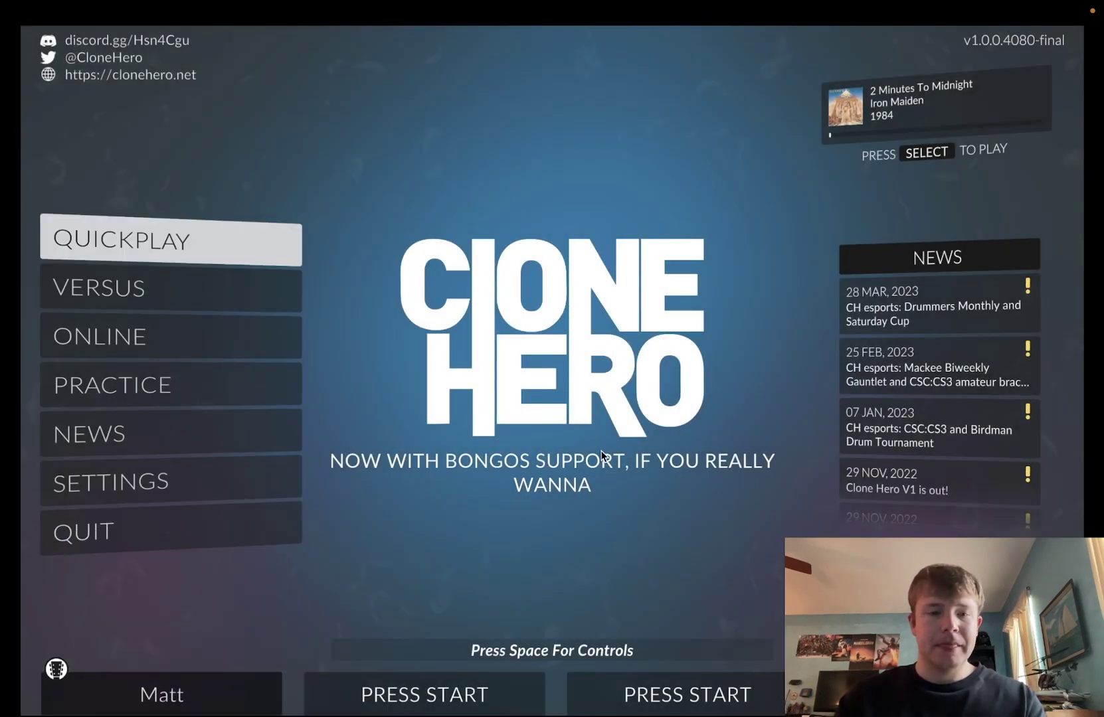
{"action": "key", "text": "Down"}
{"action": "key", "text": "Down"}
{"action": "key", "text": "Down"}
{"action": "key", "text": "Down"}
{"action": "key", "text": "Down"}
{"action": "key", "text": "Return"}
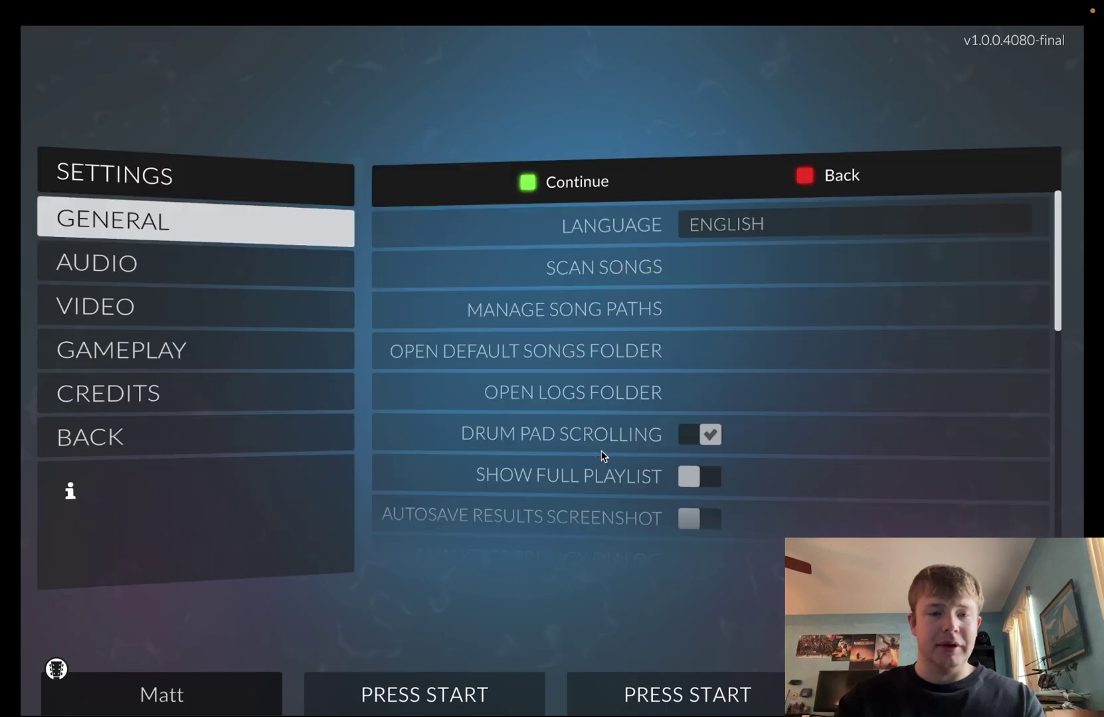
{"action": "key", "text": "Return"}
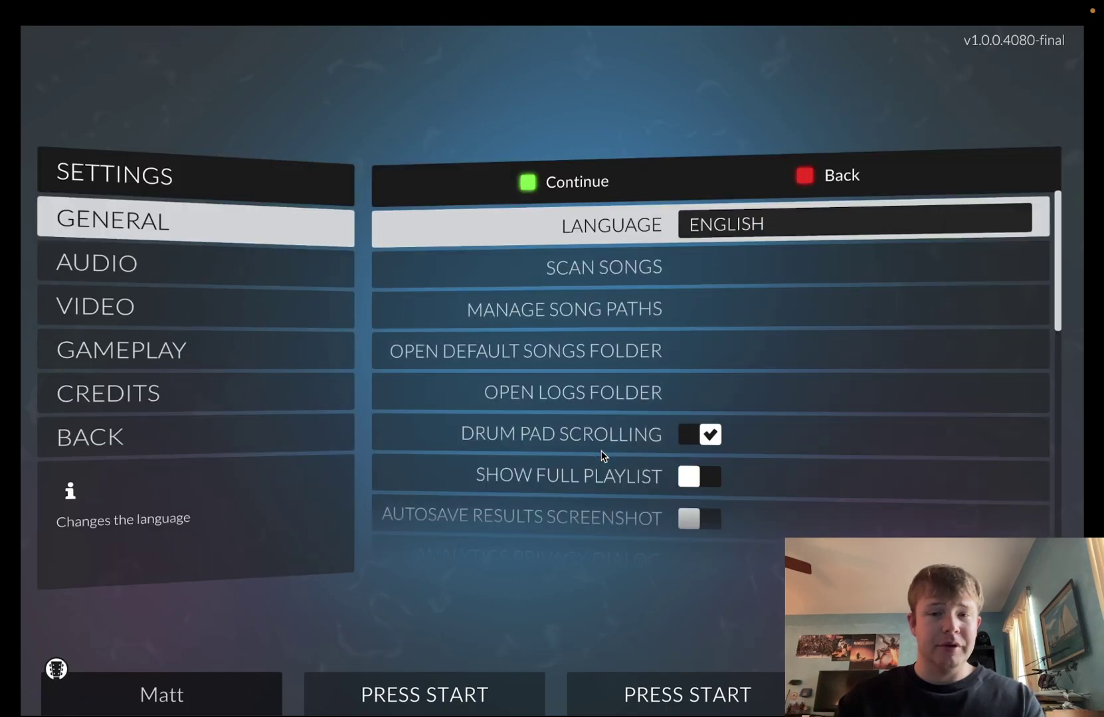
{"action": "key", "text": "Down"}
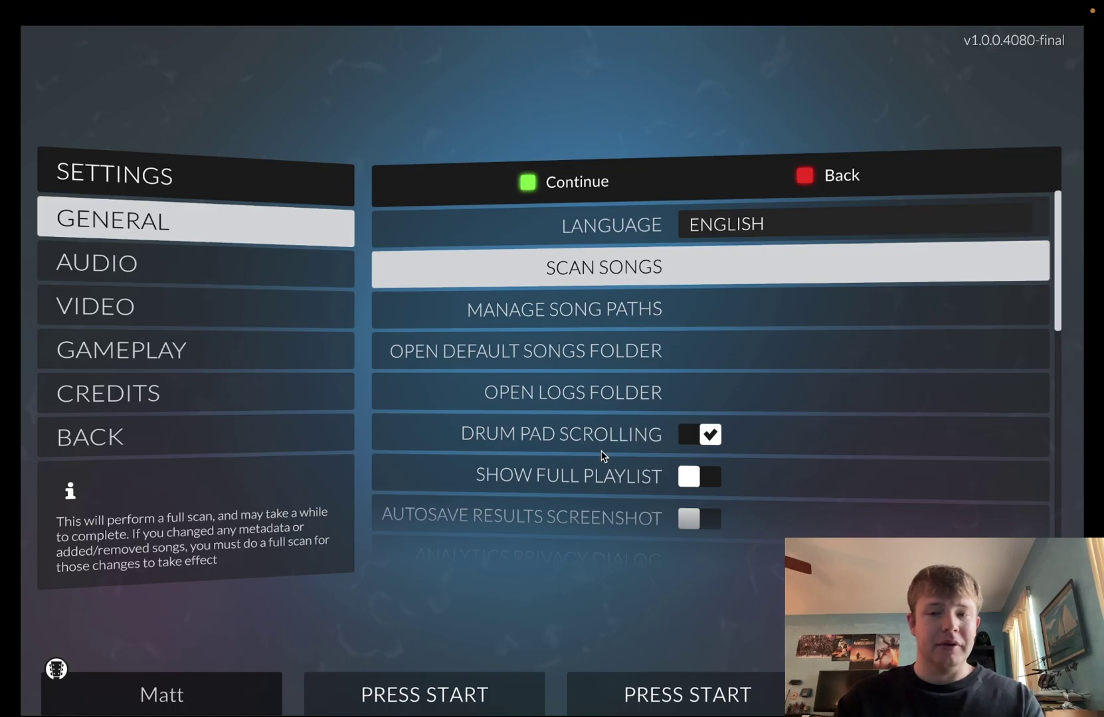
{"action": "key", "text": "Return"}
{"action": "key", "text": "Return"}
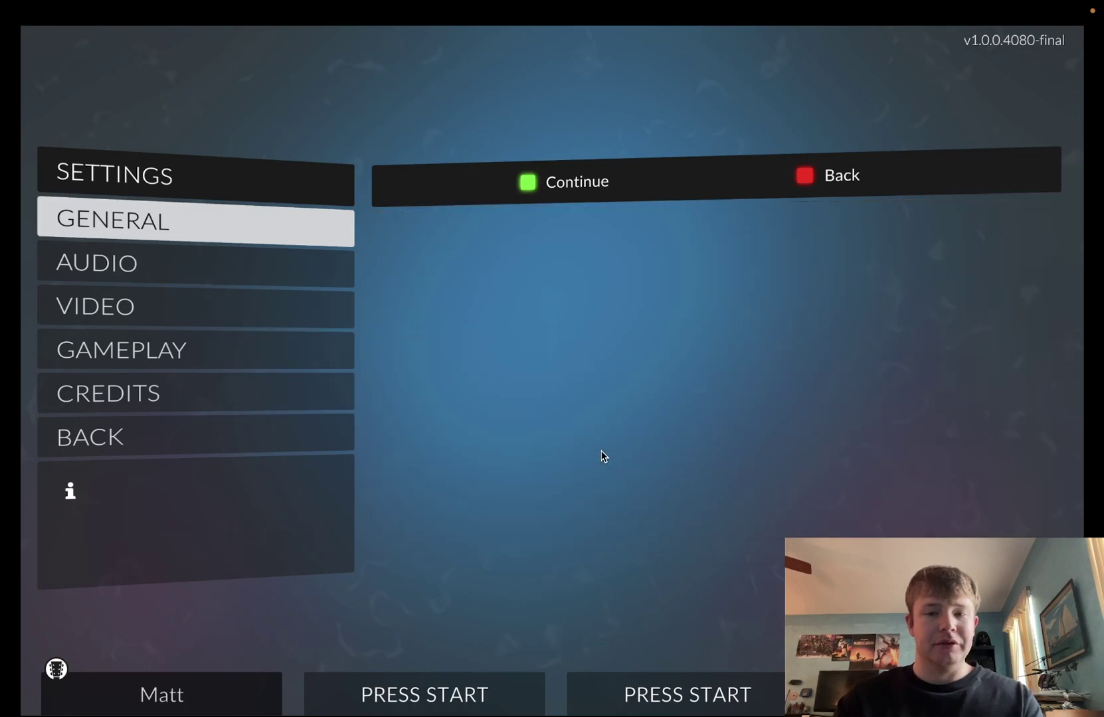
Leave the settings and open the Quickplay song list.
{"action": "key", "text": "Escape"}
{"action": "key", "text": "Up"}
{"action": "key", "text": "Up"}
{"action": "key", "text": "Up"}
{"action": "key", "text": "Up"}
{"action": "key", "text": "Up"}
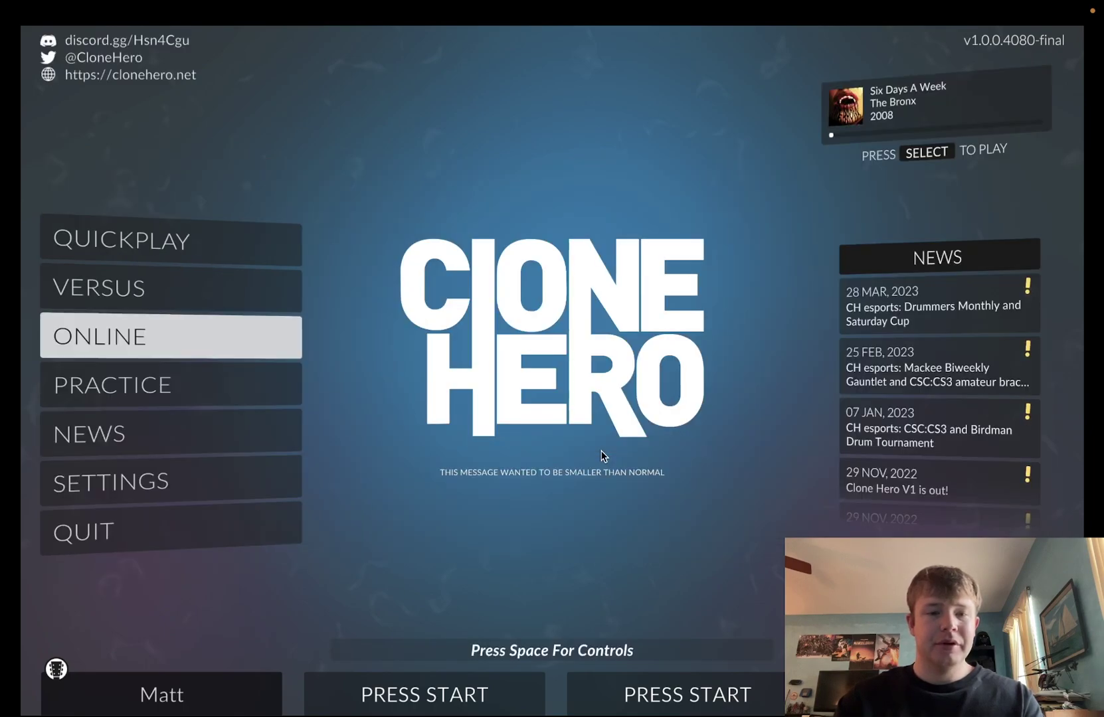
{"action": "key", "text": "Return"}
Browse the Quickplay song list for songs from the Guitar Hero - Metallica pack and return to the main menu.
{"action": "key", "text": "Down"}
{"action": "key", "text": "Down"}
{"action": "key", "text": "Down"}
{"action": "key", "text": "Down"}
{"action": "key", "text": "Down"}
{"action": "key", "text": "Down"}
{"action": "key", "text": "Down"}
{"action": "key", "text": "Down"}
{"action": "key", "text": "Down"}
{"action": "key", "text": "Down"}
{"action": "key", "text": "Down"}
{"action": "key", "text": "Down"}
{"action": "key", "text": "Down"}
{"action": "key", "text": "Down"}
{"action": "key", "text": "Down"}
{"action": "key", "text": "Down"}
{"action": "key", "text": "Down"}
{"action": "key", "text": "Down"}
{"action": "key", "text": "Down"}
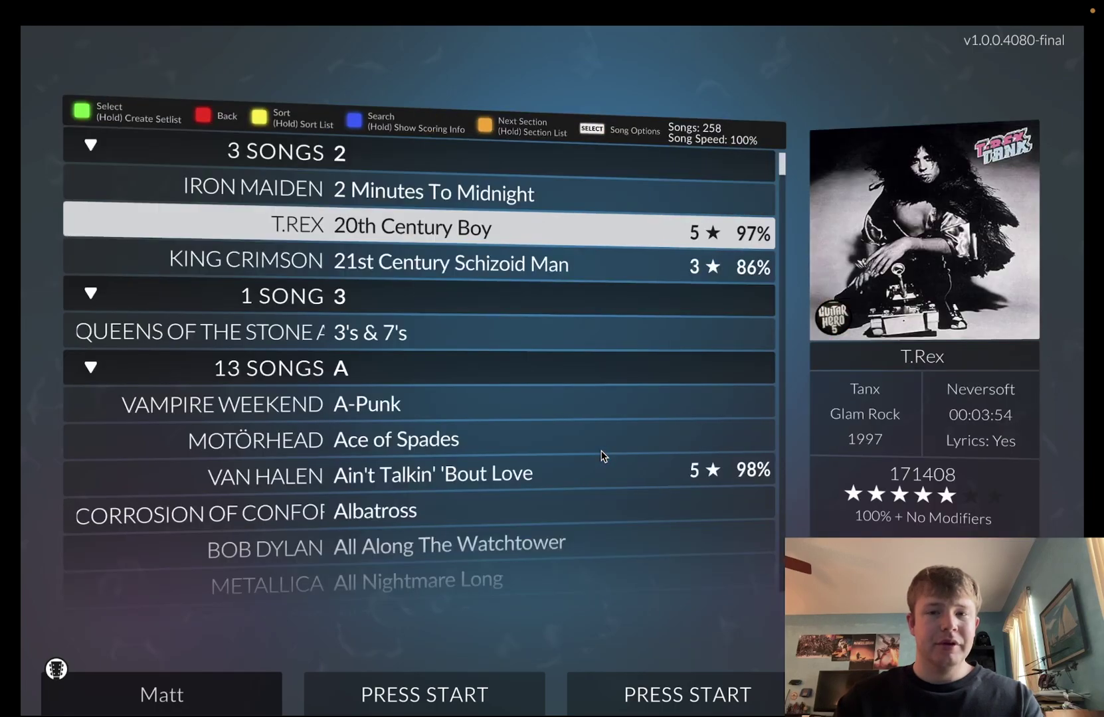
{"action": "key", "text": "Down"}
{"action": "key", "text": "Down"}
{"action": "key", "text": "Down"}
{"action": "key", "text": "Down"}
{"action": "key", "text": "Down"}
{"action": "key", "text": "Down"}
{"action": "key", "text": "Down"}
{"action": "key", "text": "Down"}
{"action": "key", "text": "Down"}
{"action": "key", "text": "Down"}
{"action": "key", "text": "Down"}
{"action": "key", "text": "Down"}
{"action": "key", "text": "Down"}
{"action": "key", "text": "Down"}
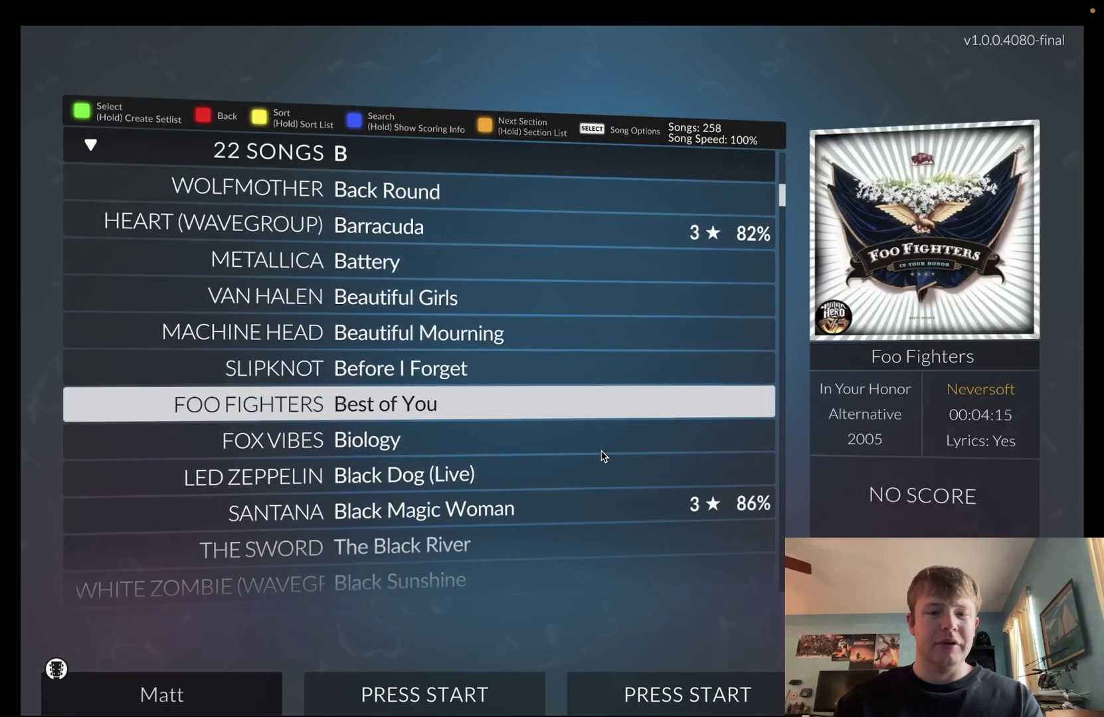
{"action": "key", "text": "Down"}
{"action": "key", "text": "Down"}
{"action": "key", "text": "Down"}
{"action": "key", "text": "Down"}
{"action": "key", "text": "Down"}
{"action": "key", "text": "Down"}
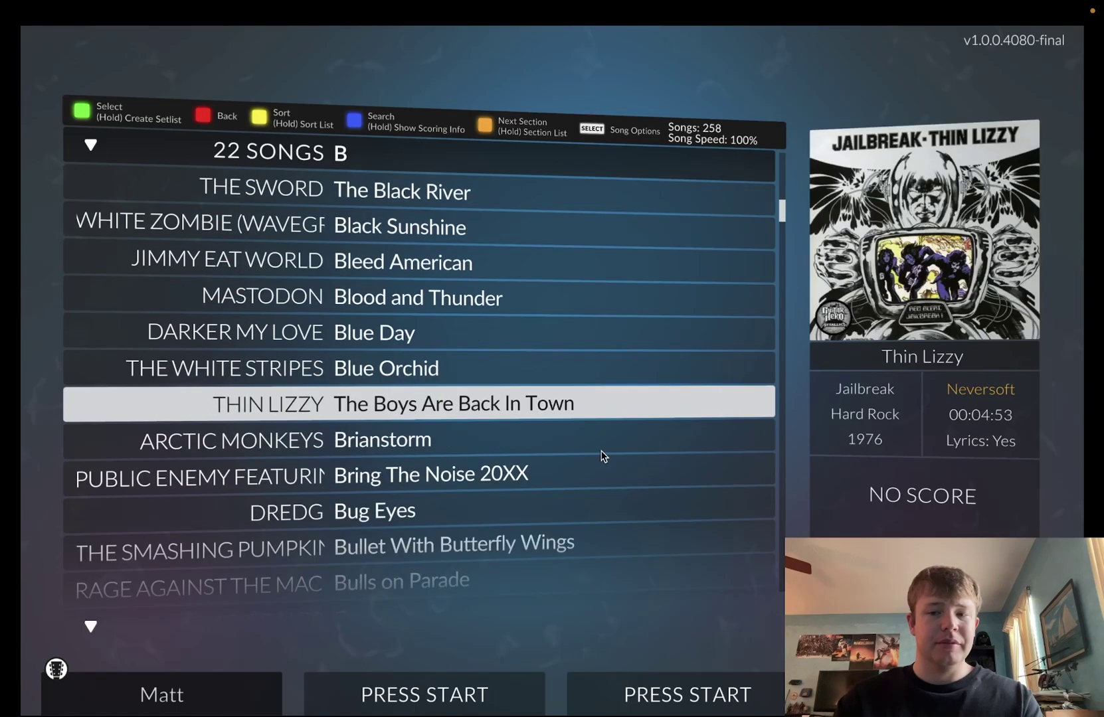
{"action": "key", "text": "Up"}
{"action": "key", "text": "Up"}
{"action": "key", "text": "Up"}
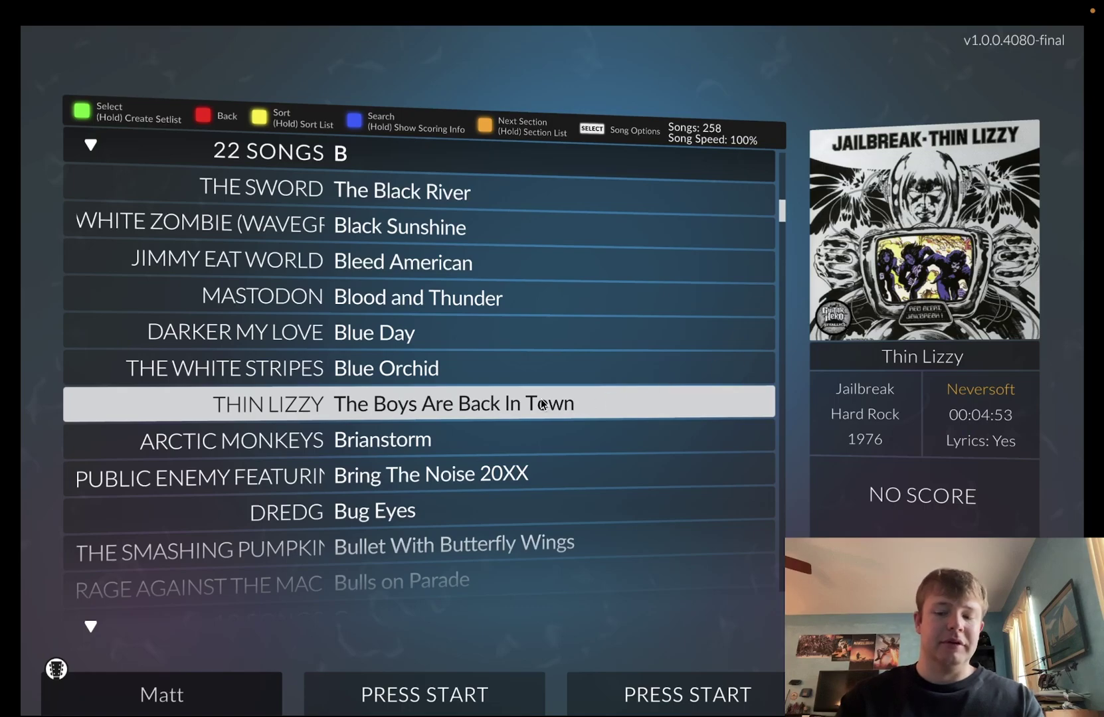
{"action": "scroll", "coordinate": [540, 401], "scroll_direction": "down", "scroll_amount": 11}
{"action": "scroll", "coordinate": [541, 401], "scroll_direction": "down", "scroll_amount": 20}
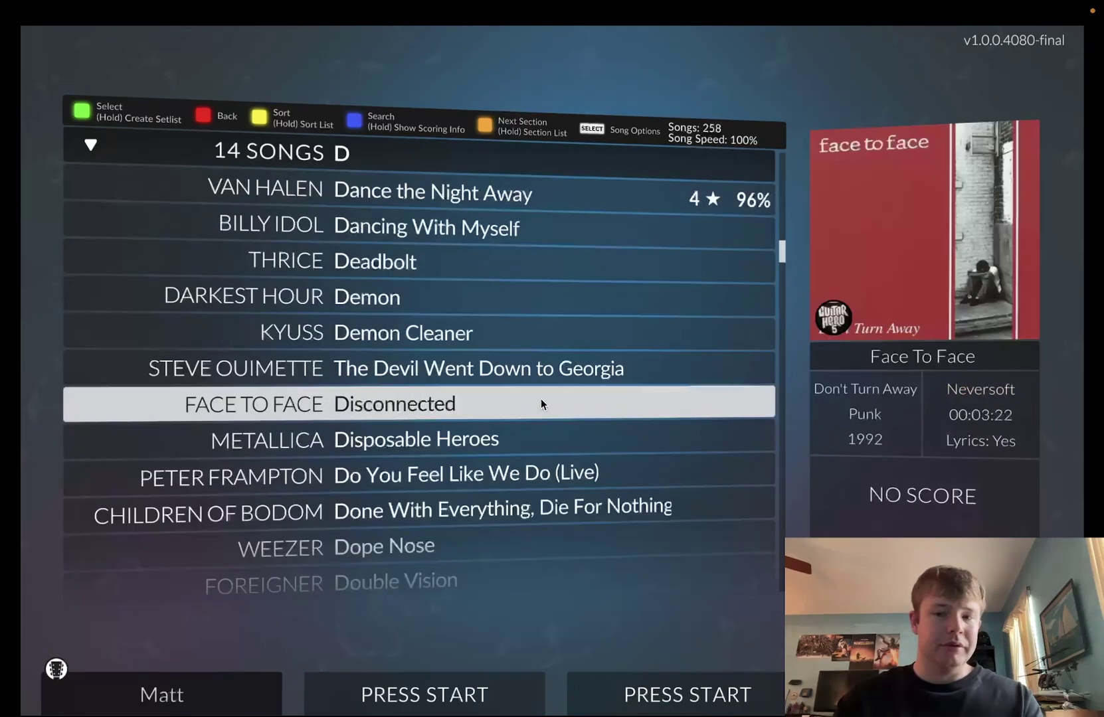
{"action": "scroll", "coordinate": [540, 401], "scroll_direction": "up", "scroll_amount": 6}
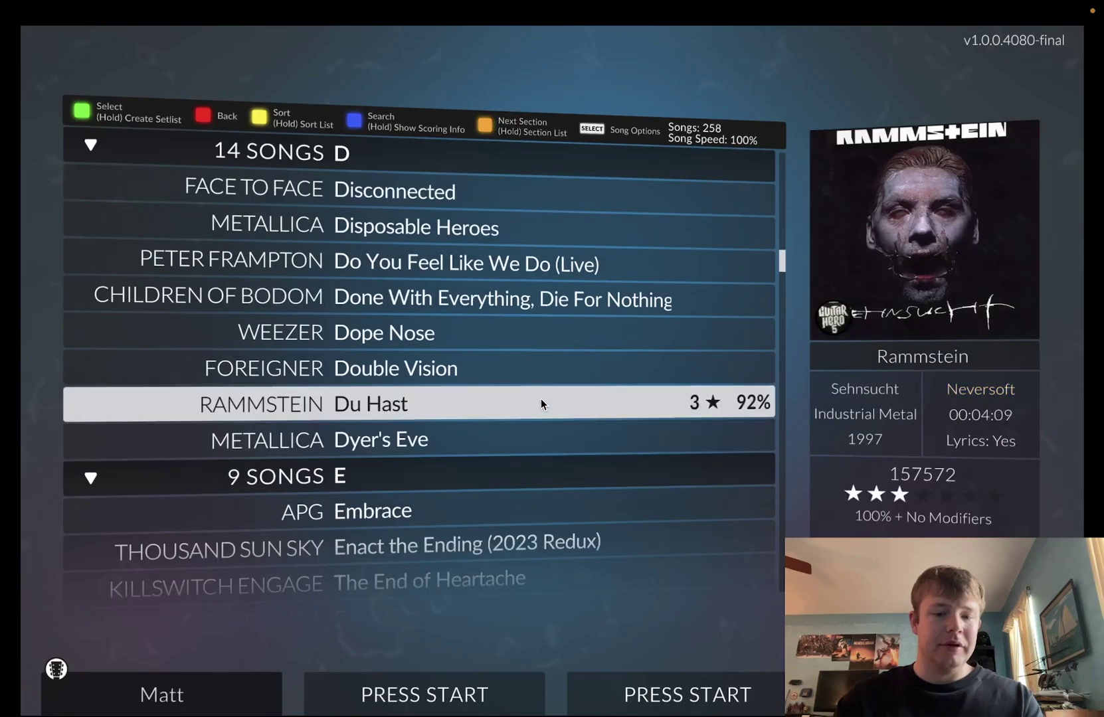
{"action": "key", "text": "Escape"}
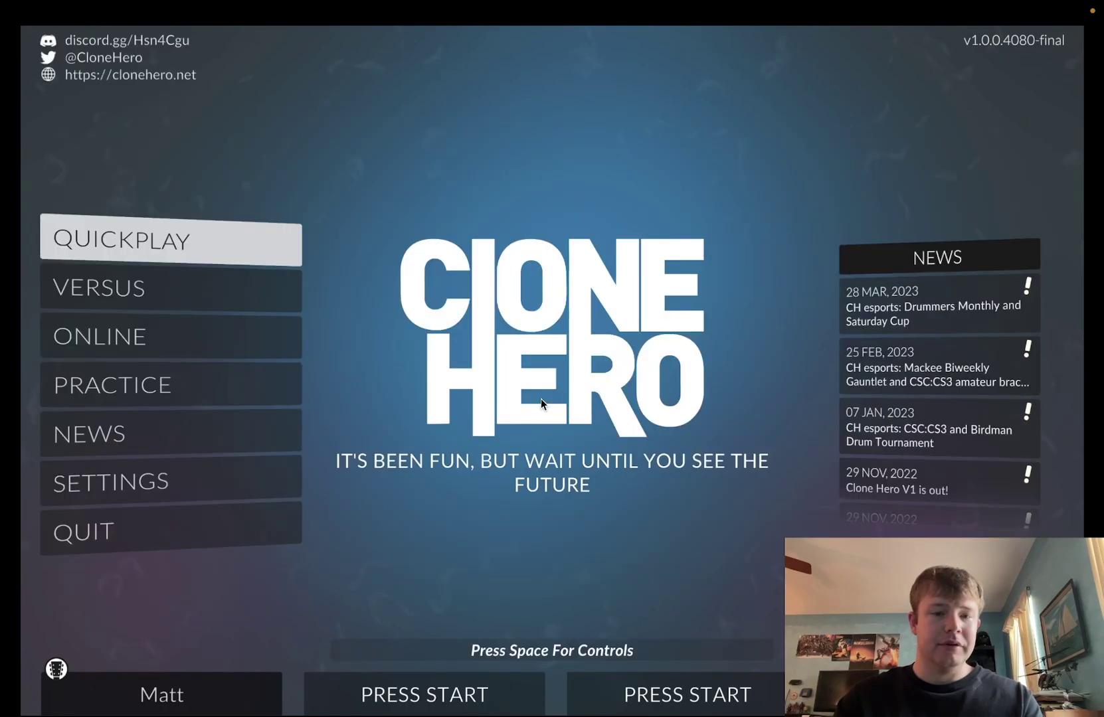
Open the default songs folder from Clone Hero's general settings.
{"action": "scroll", "coordinate": [541, 401], "scroll_direction": "down", "scroll_amount": 3}
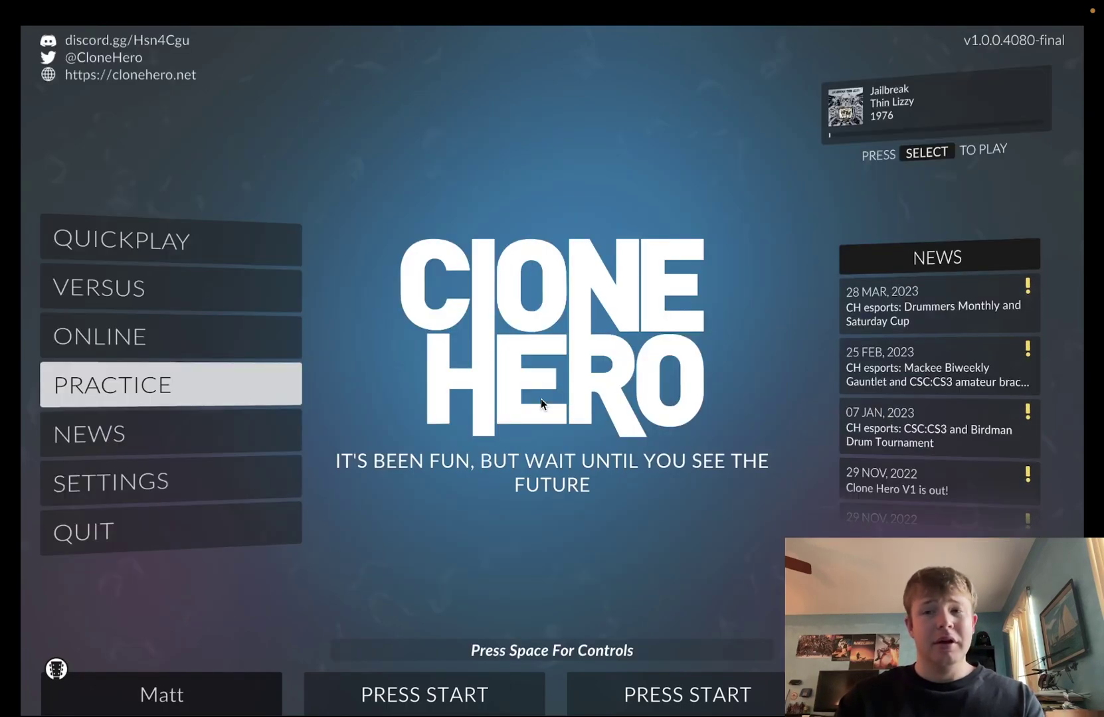
{"action": "scroll", "coordinate": [540, 402], "scroll_direction": "down", "scroll_amount": 4}
{"action": "scroll", "coordinate": [540, 402], "scroll_direction": "up", "scroll_amount": 2}
{"action": "scroll", "coordinate": [540, 398], "scroll_direction": "up", "scroll_amount": 5}
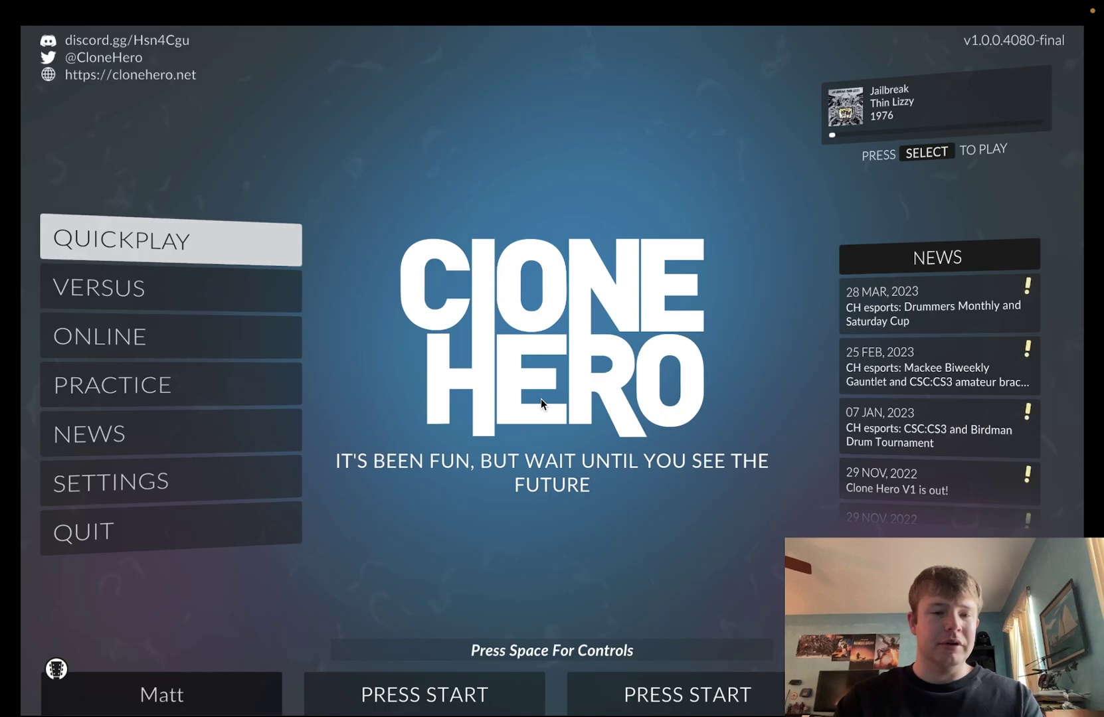
{"action": "scroll", "coordinate": [540, 398], "scroll_direction": "up", "scroll_amount": 2}
{"action": "key", "text": "Return"}
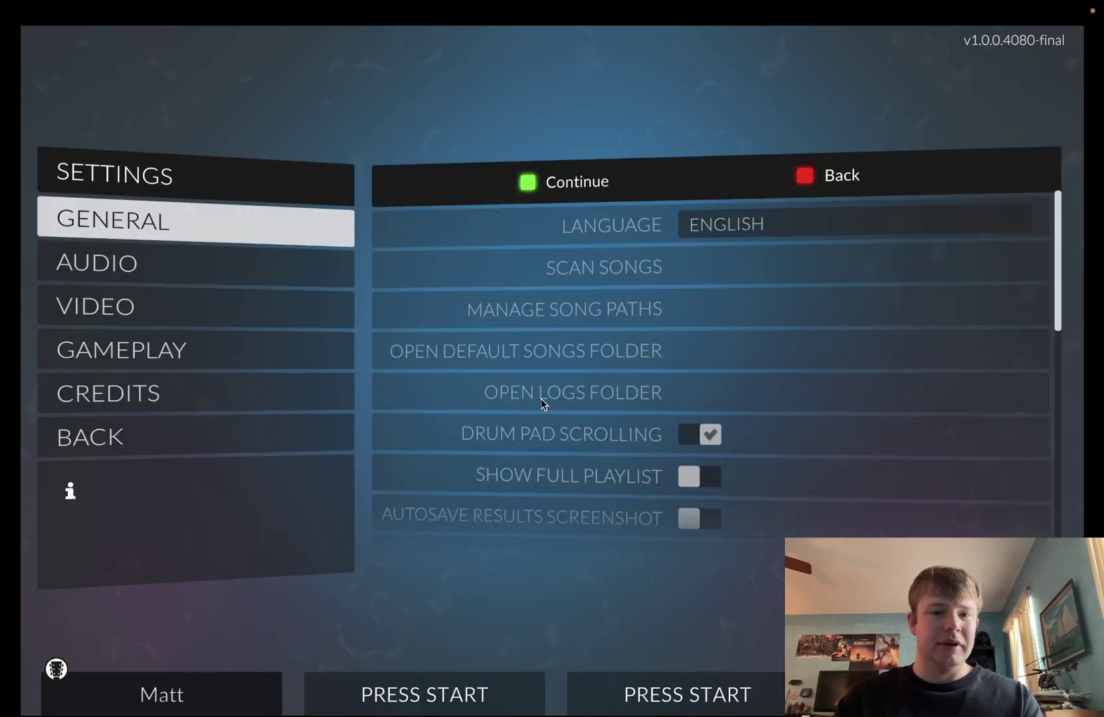
{"action": "scroll", "coordinate": [541, 398], "scroll_direction": "down", "scroll_amount": 3}
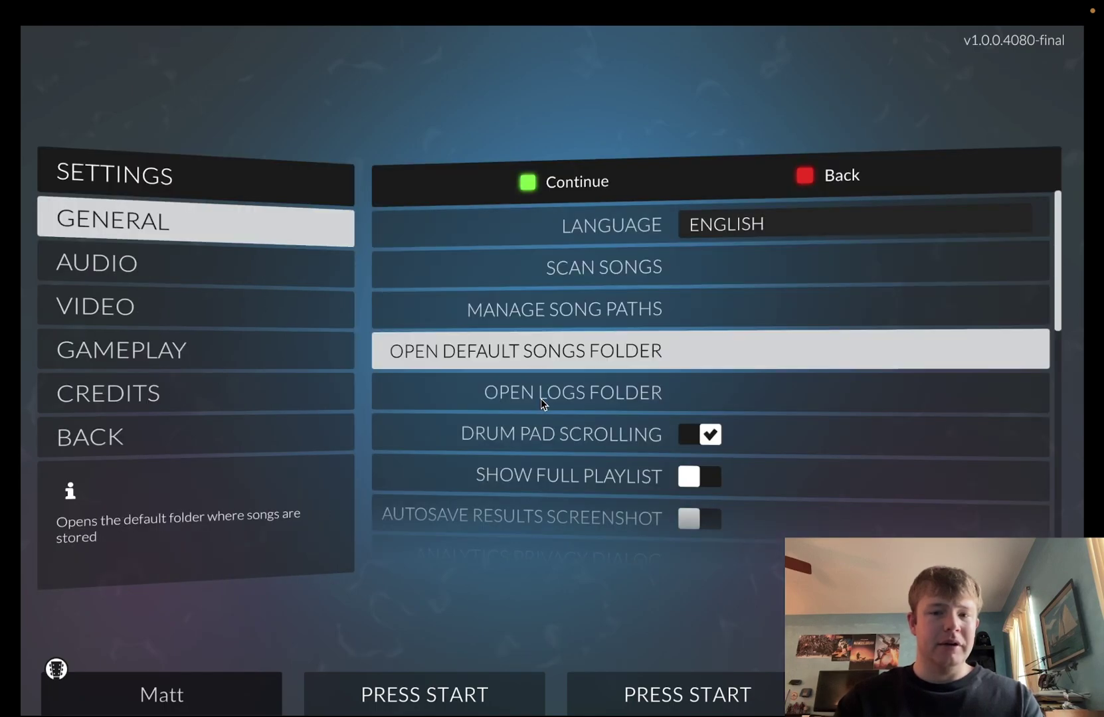
{"action": "scroll", "coordinate": [541, 404], "scroll_direction": "down", "scroll_amount": 1}
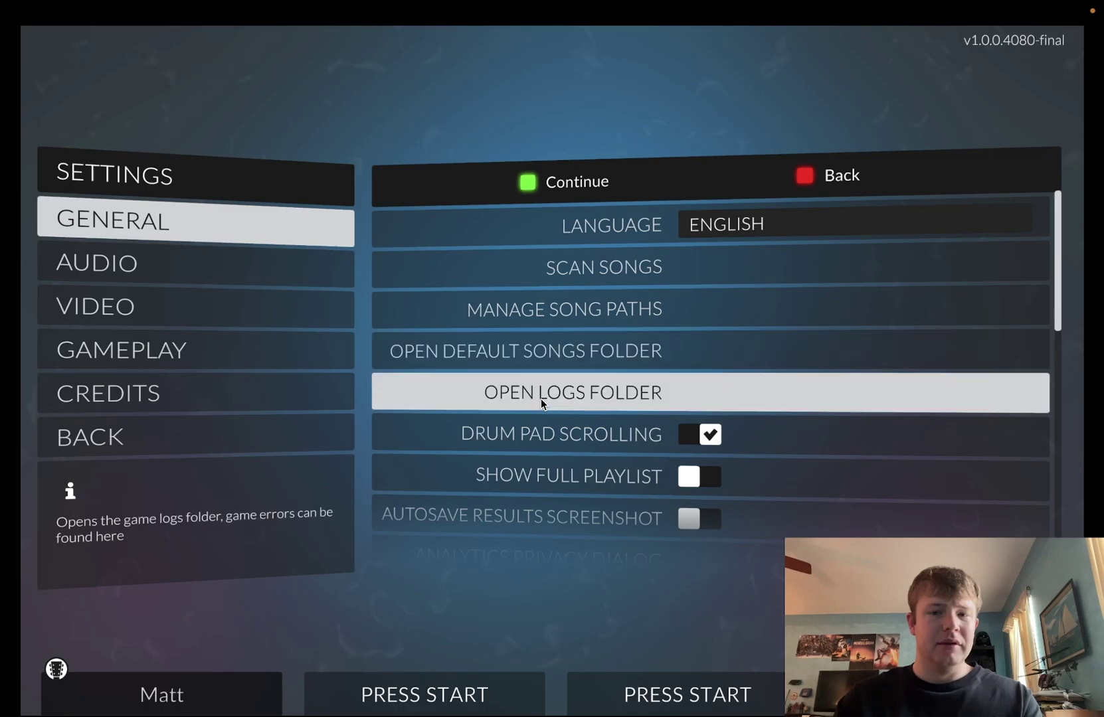
{"action": "scroll", "coordinate": [542, 404], "scroll_direction": "up", "scroll_amount": 2}
{"action": "scroll", "coordinate": [542, 404], "scroll_direction": "down", "scroll_amount": 1}
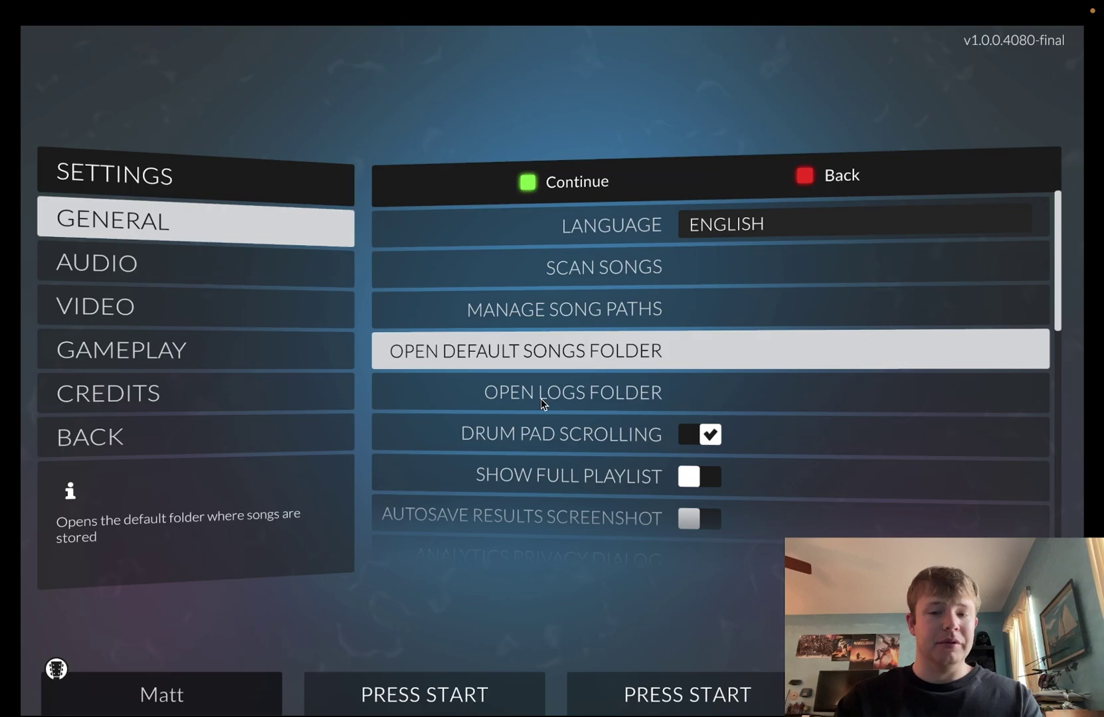
{"action": "key", "text": "Return"}
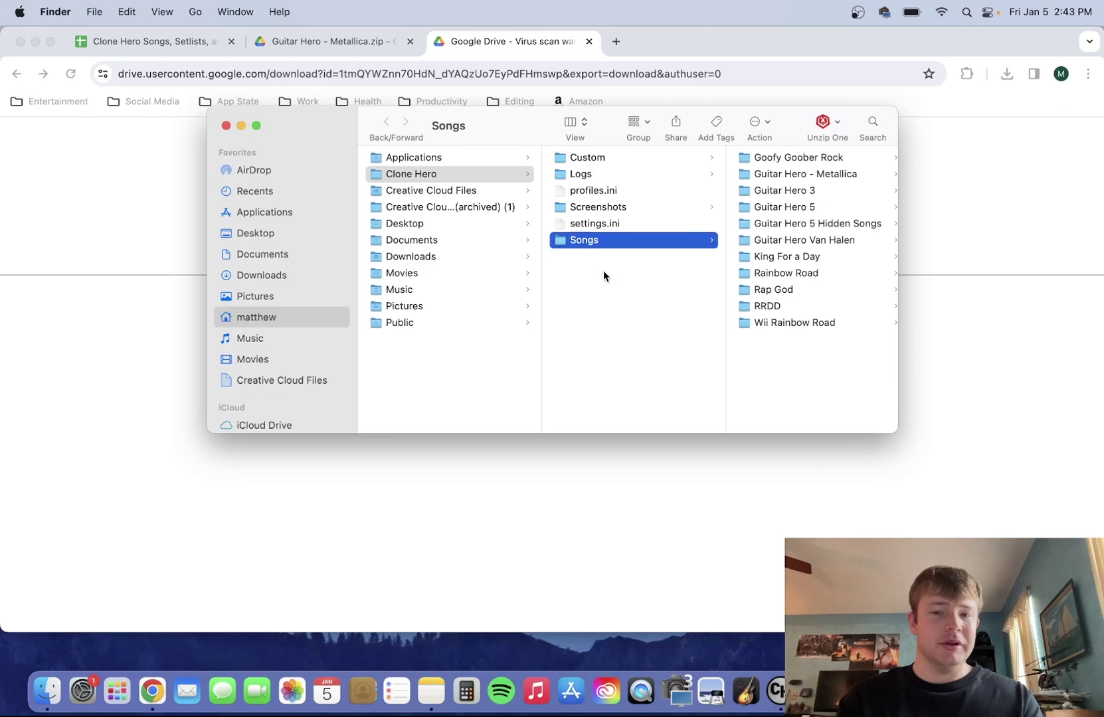
Switch back to Clone Hero and leave the settings for the main menu.
{"action": "left_click", "coordinate": [771, 694]}
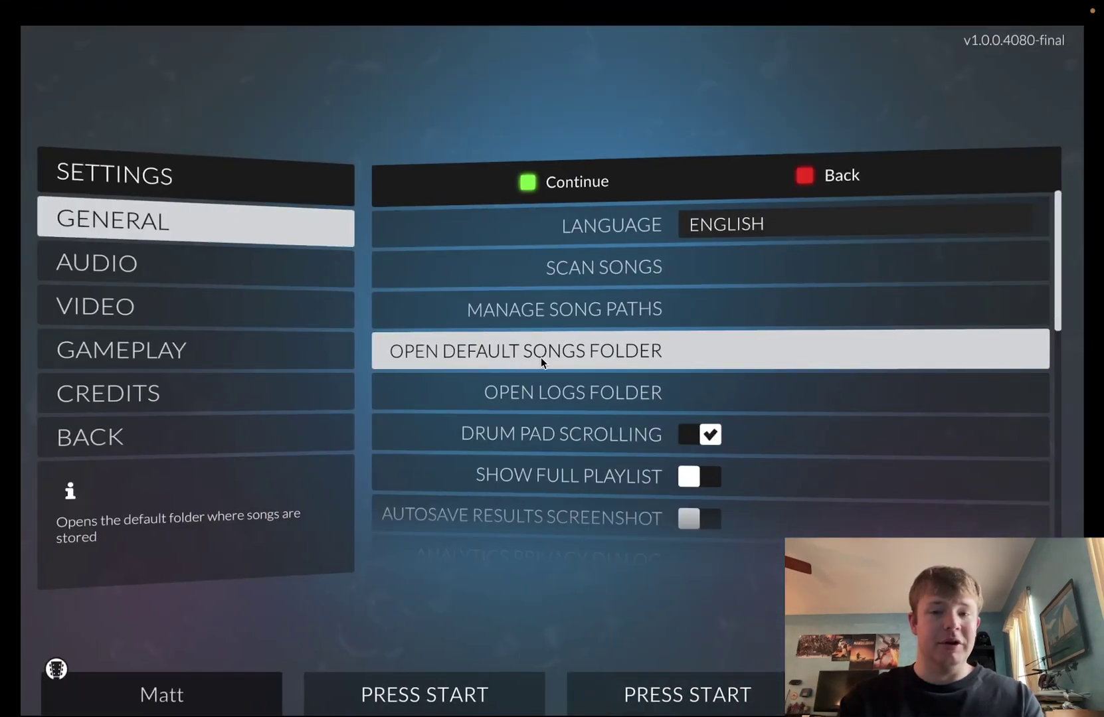
{"action": "key", "text": "Escape"}
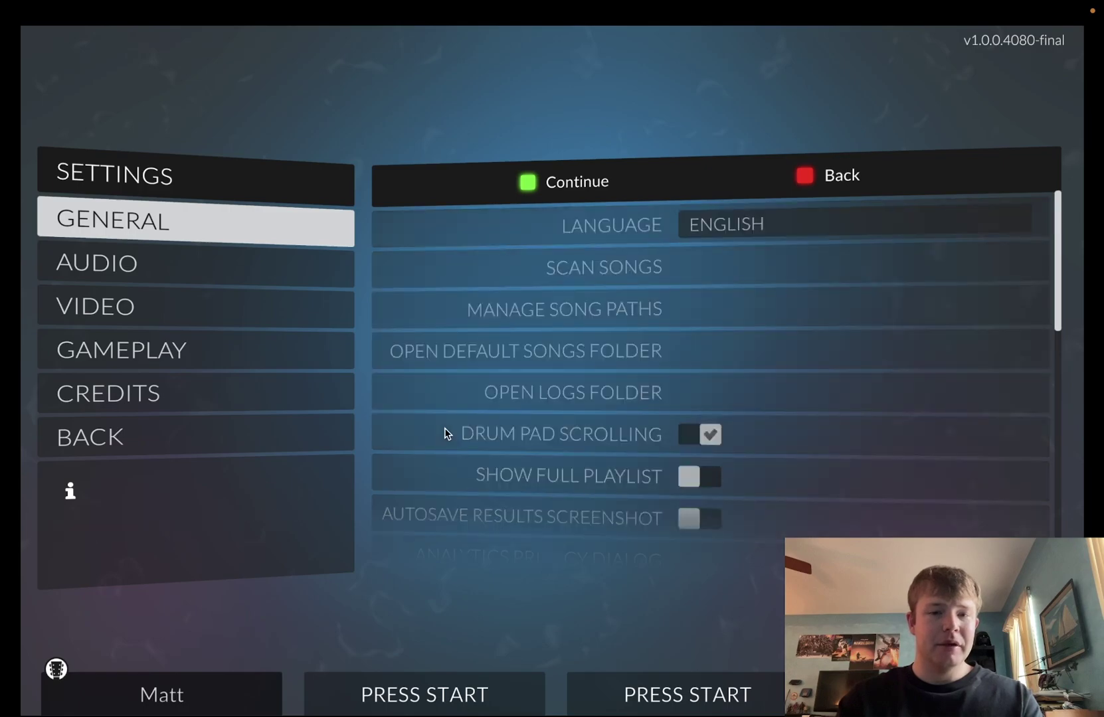
{"action": "key", "text": "Escape"}
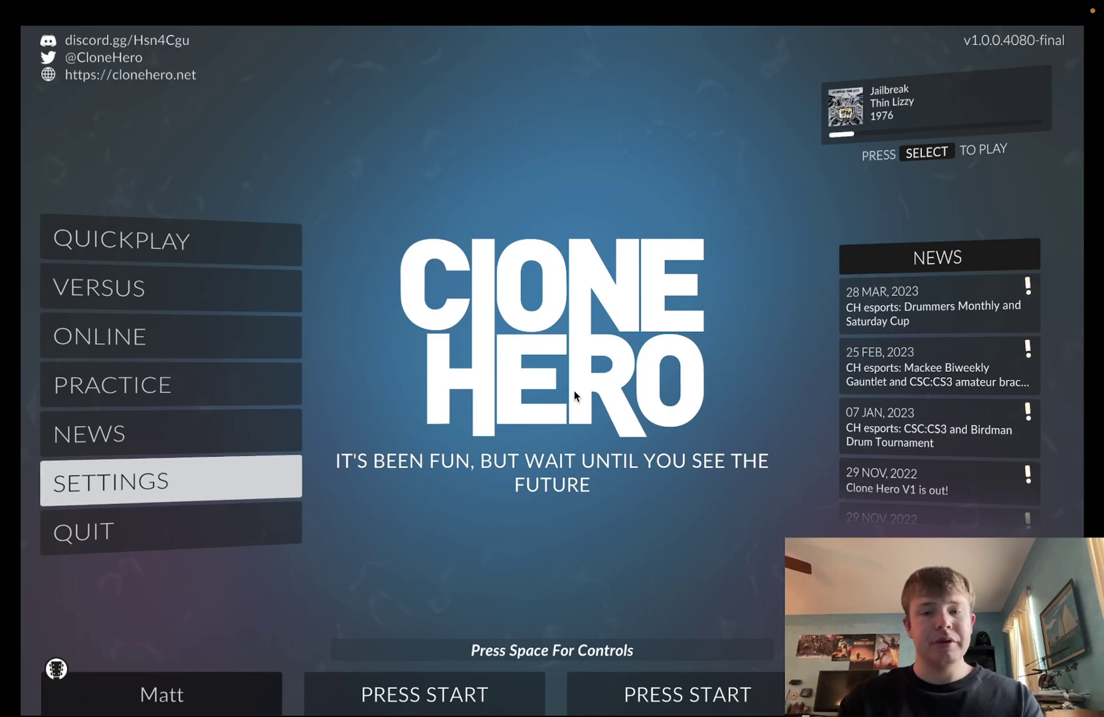
Quit Clone Hero, close the Songs folder window in Finder and switch to Chrome.
{"action": "key", "text": "F4"}
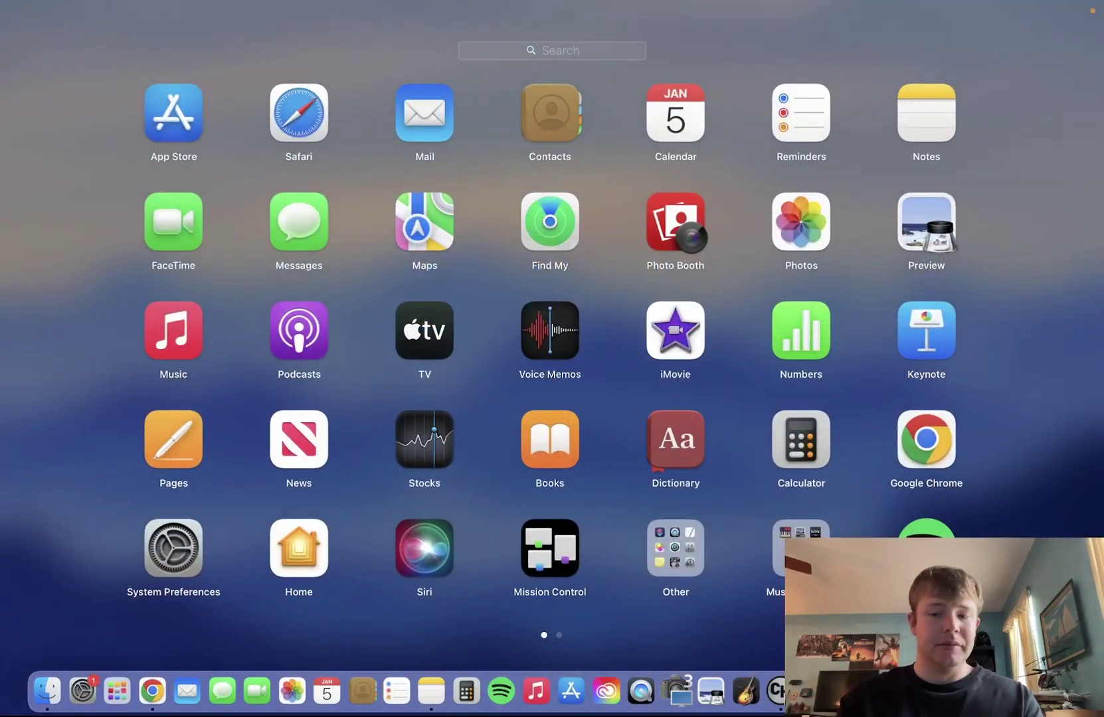
{"action": "right_click", "coordinate": [776, 690]}
{"action": "left_click", "coordinate": [779, 644]}
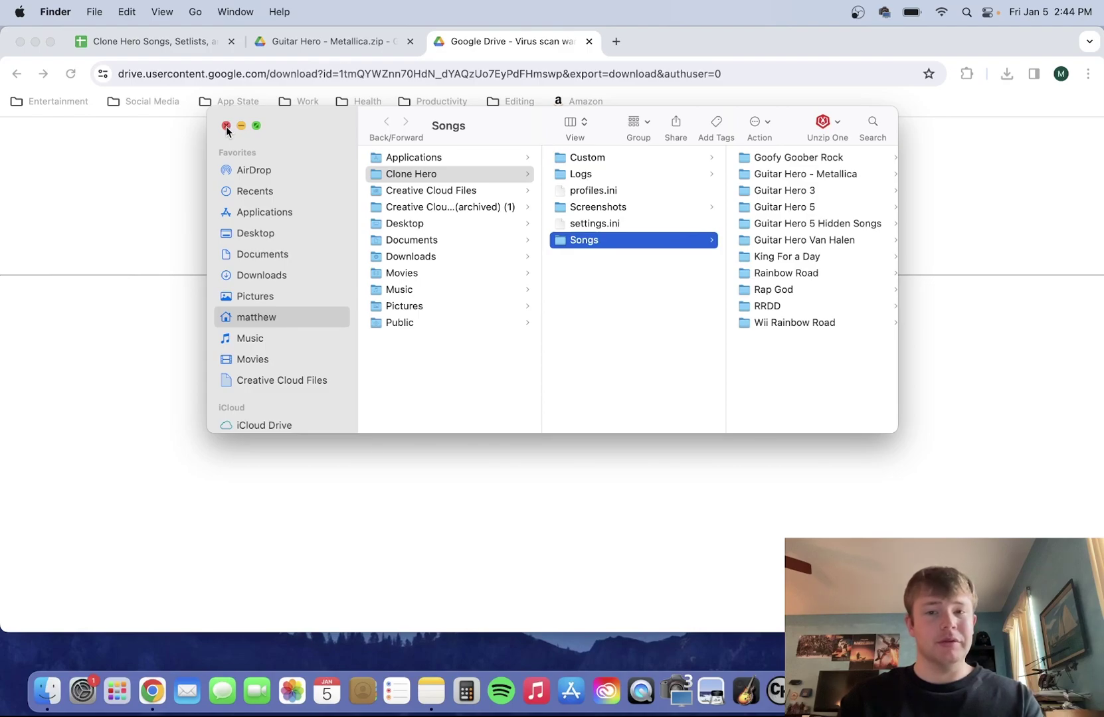
{"action": "left_click", "coordinate": [226, 127]}
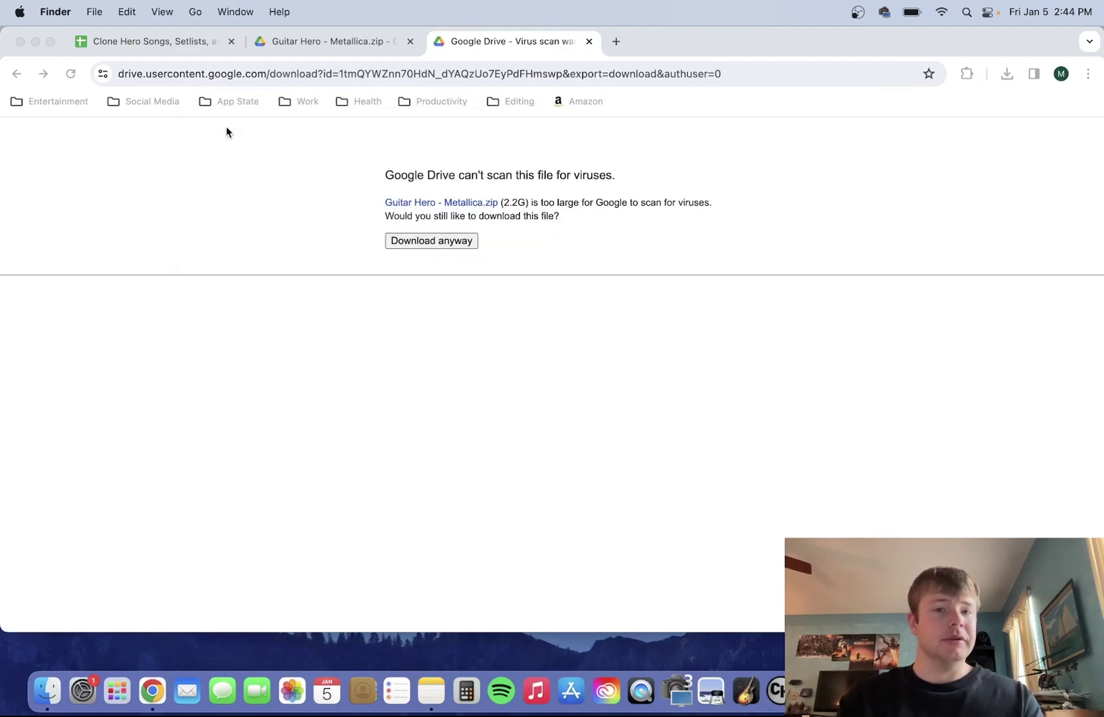
{"action": "left_click", "coordinate": [481, 393]}
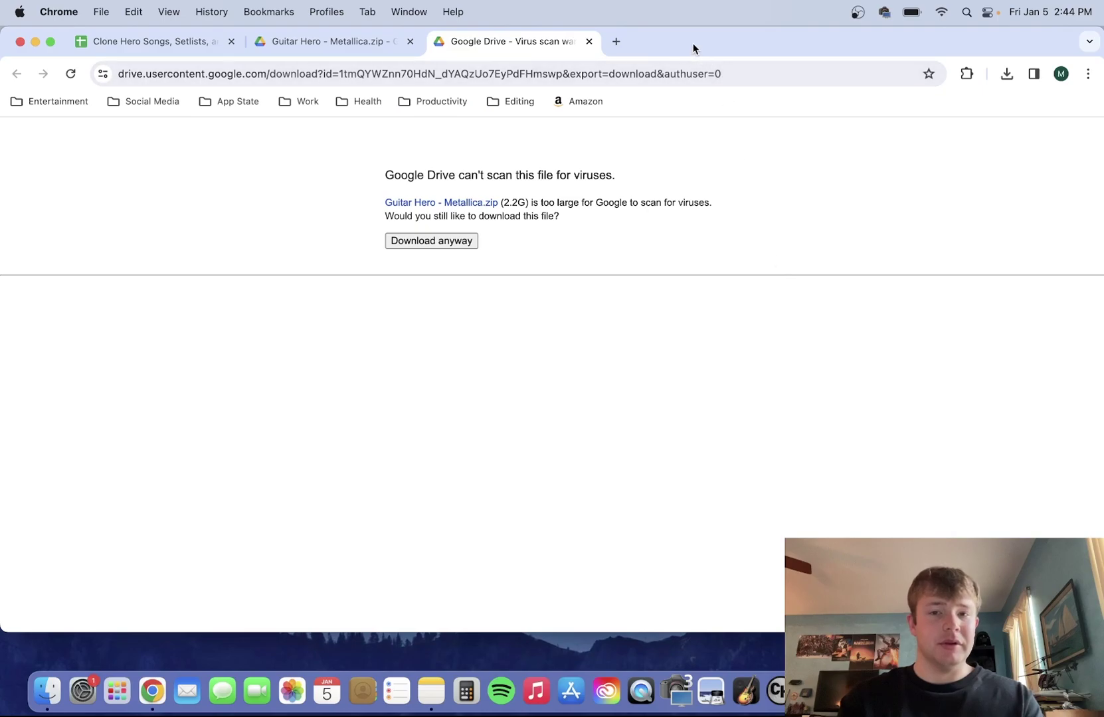